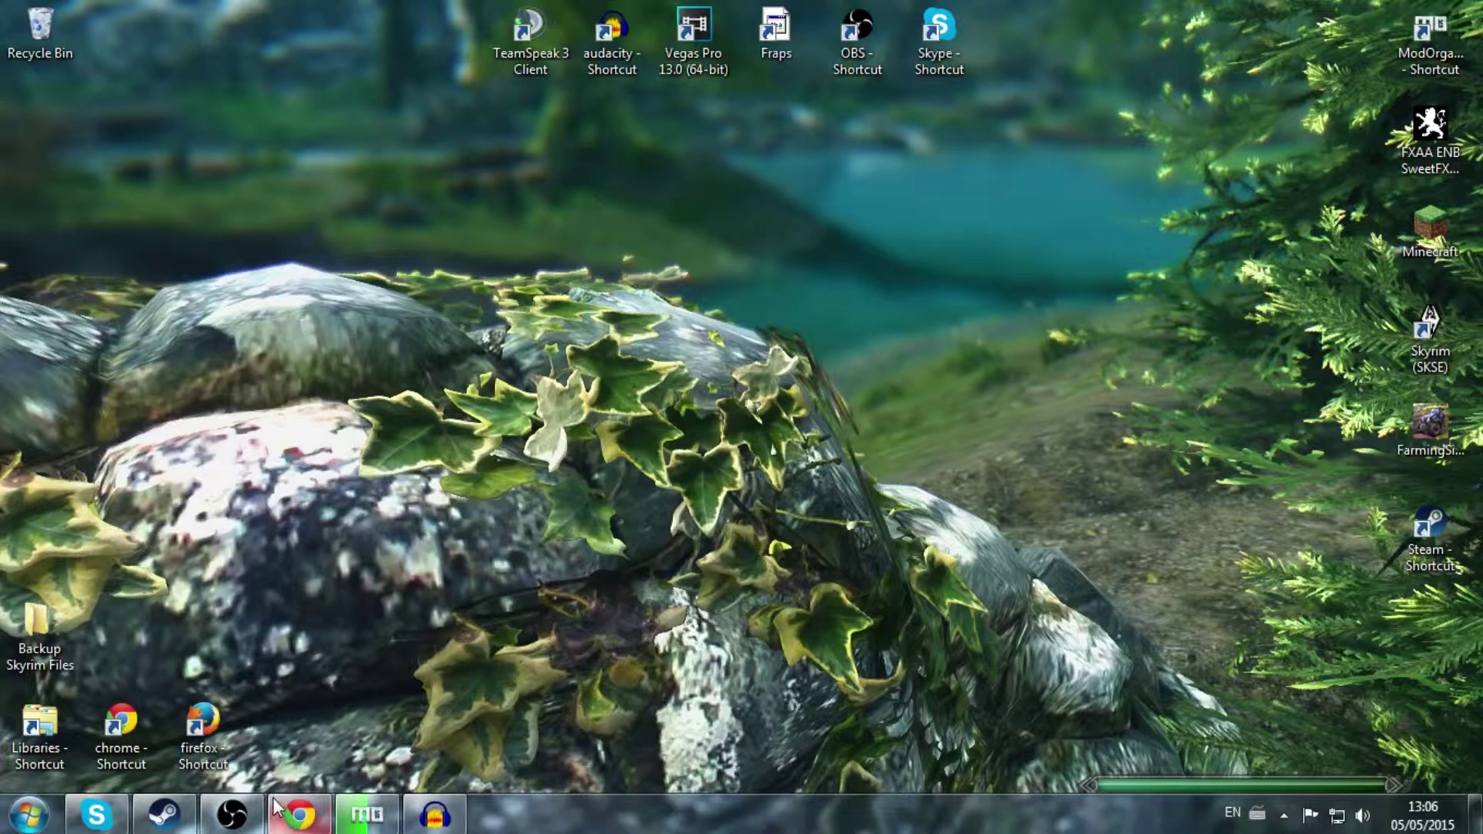
Switch to Mod Organizer and examine the plugin load order and the list of available executables.
mouse_move(275, 809)
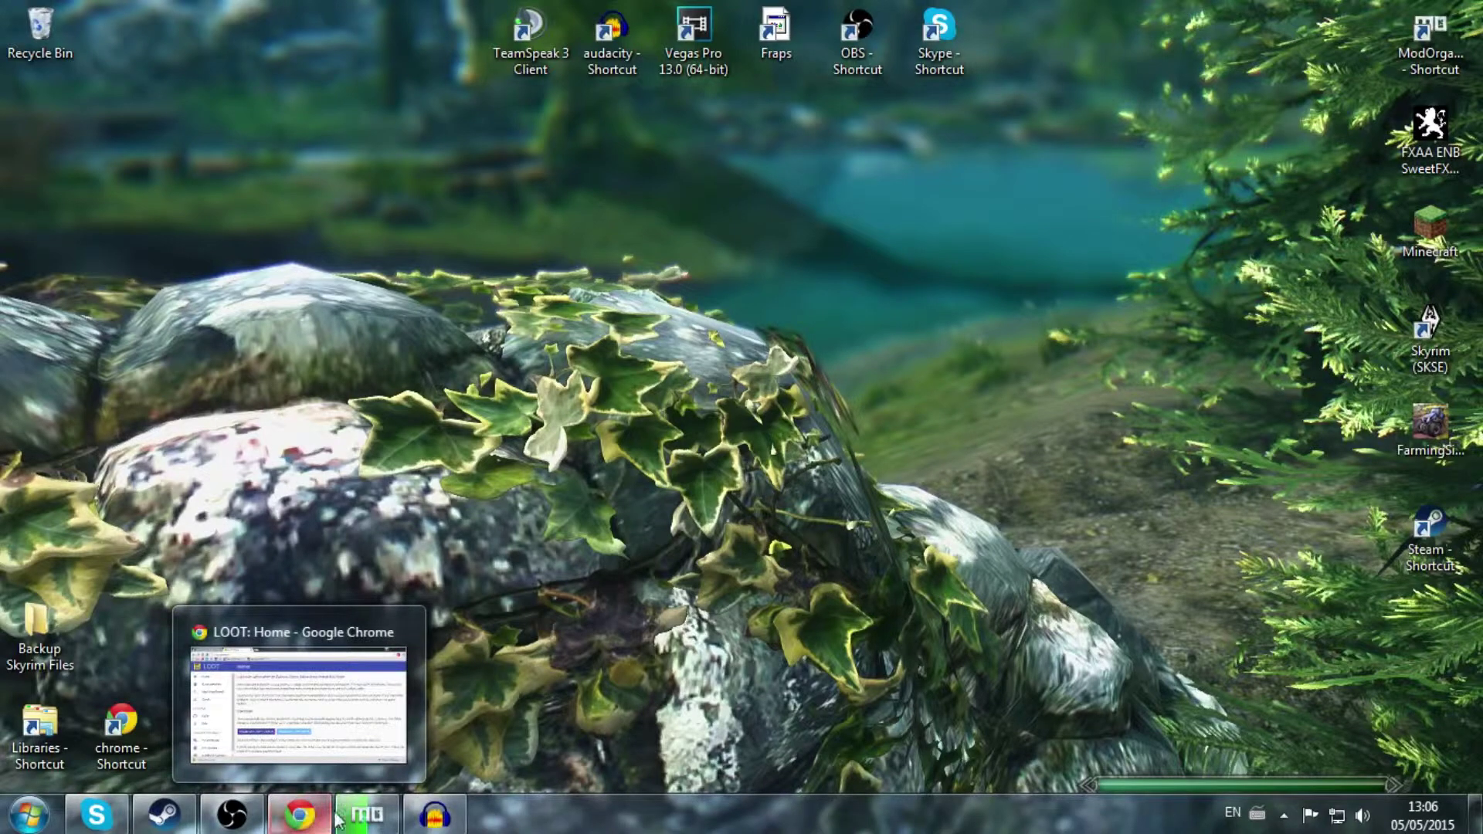
click(366, 815)
click(1132, 222)
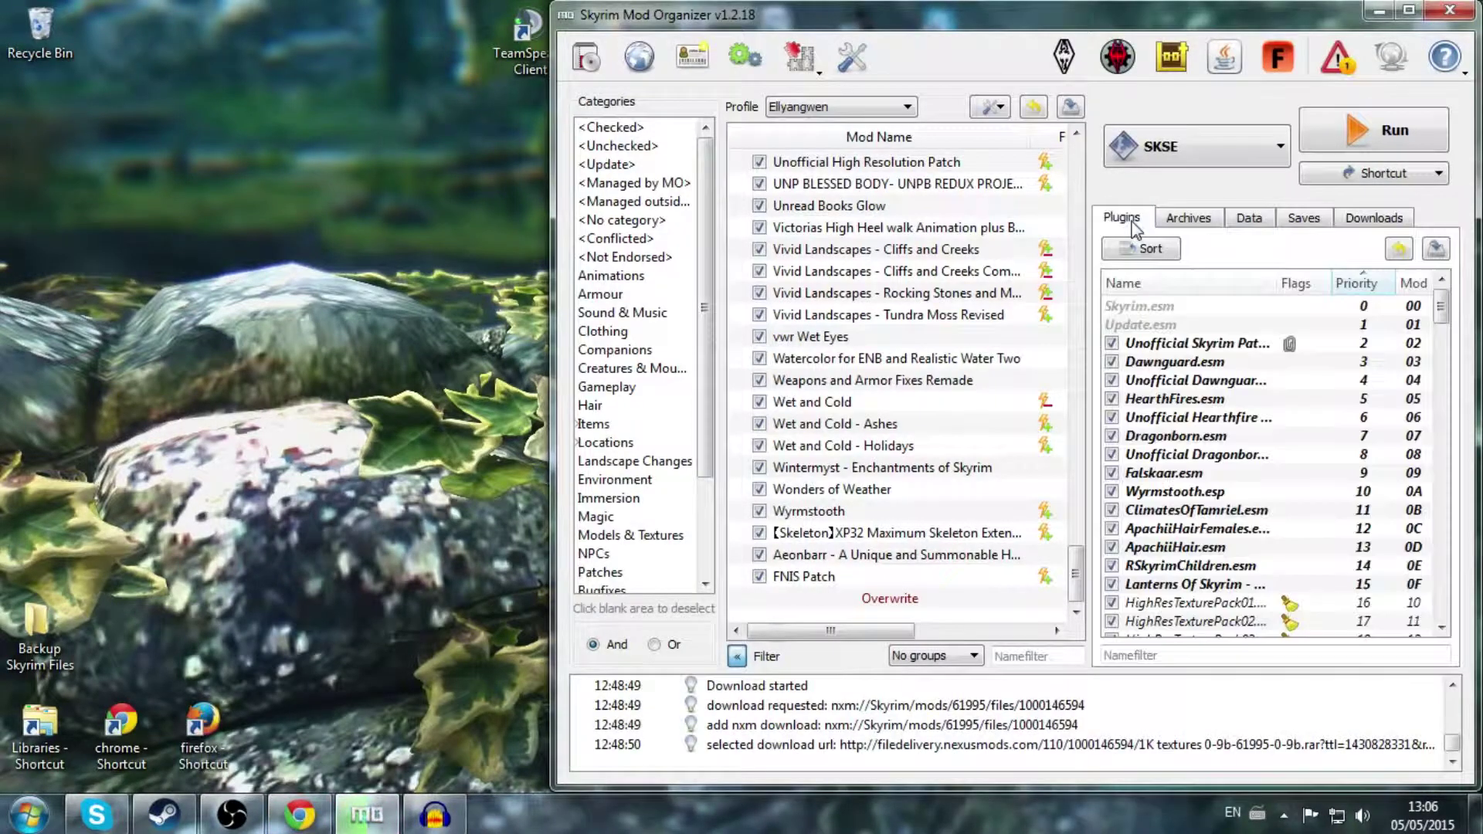
mouse_move(1441, 307)
mouse_down()
mouse_move(1464, 571)
mouse_move(1479, 547)
mouse_move(1469, 263)
mouse_move(1467, 616)
mouse_move(1446, 465)
mouse_move(1449, 495)
mouse_move(1466, 317)
mouse_up()
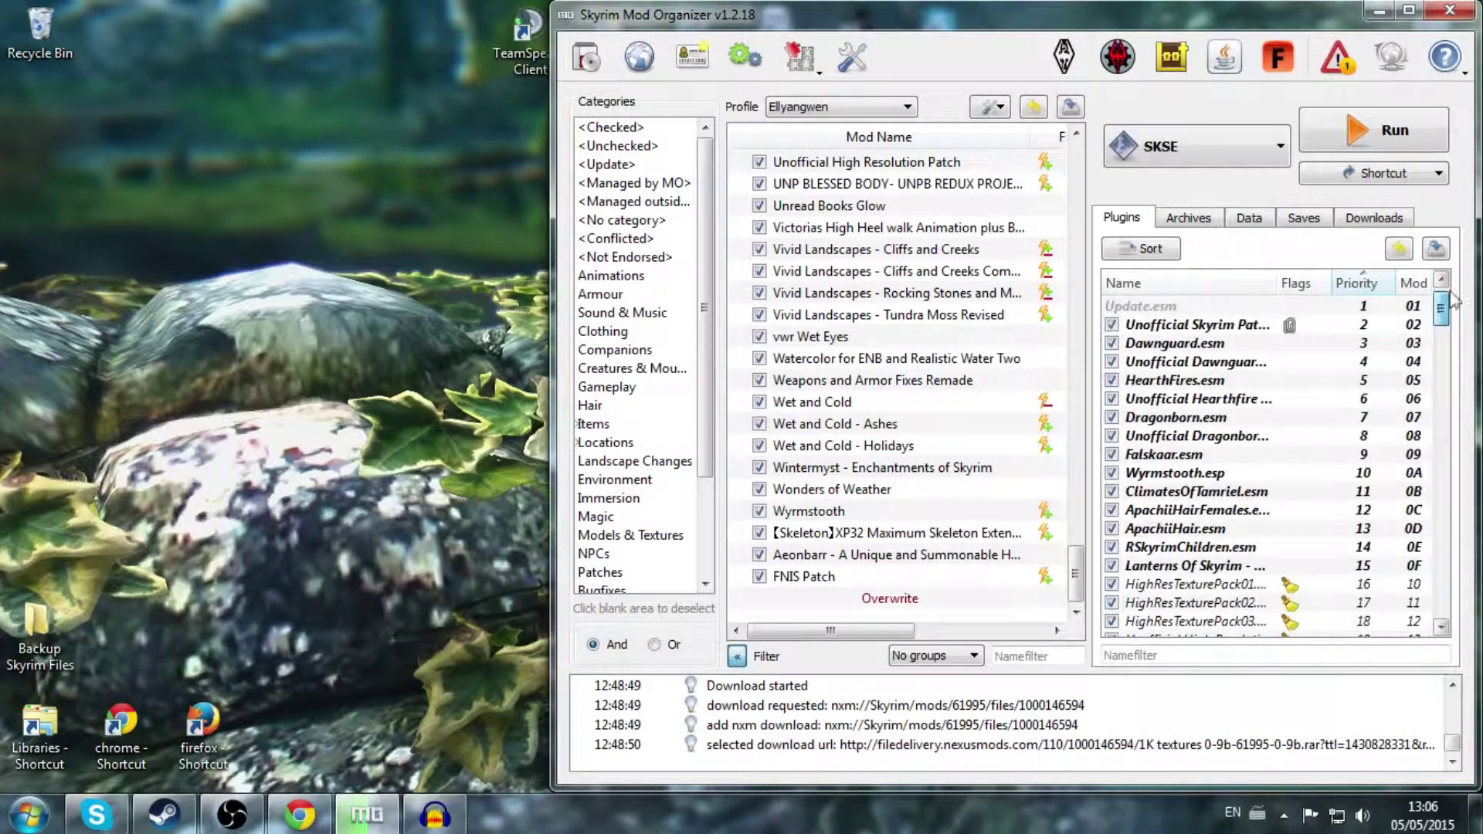
click(1190, 147)
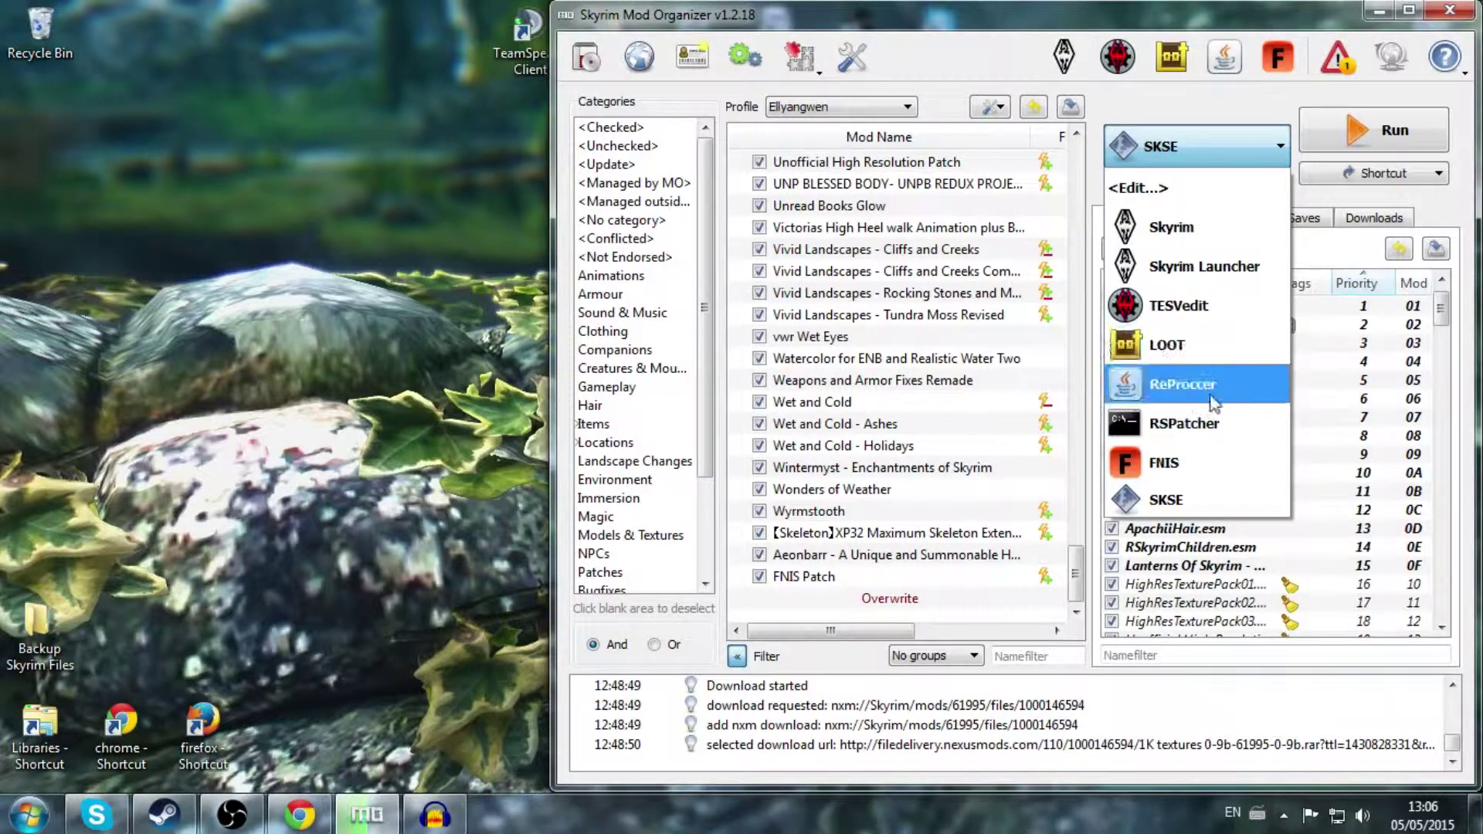
Remove the LOOT entry from Mod Organizer's configured executables.
click(800, 56)
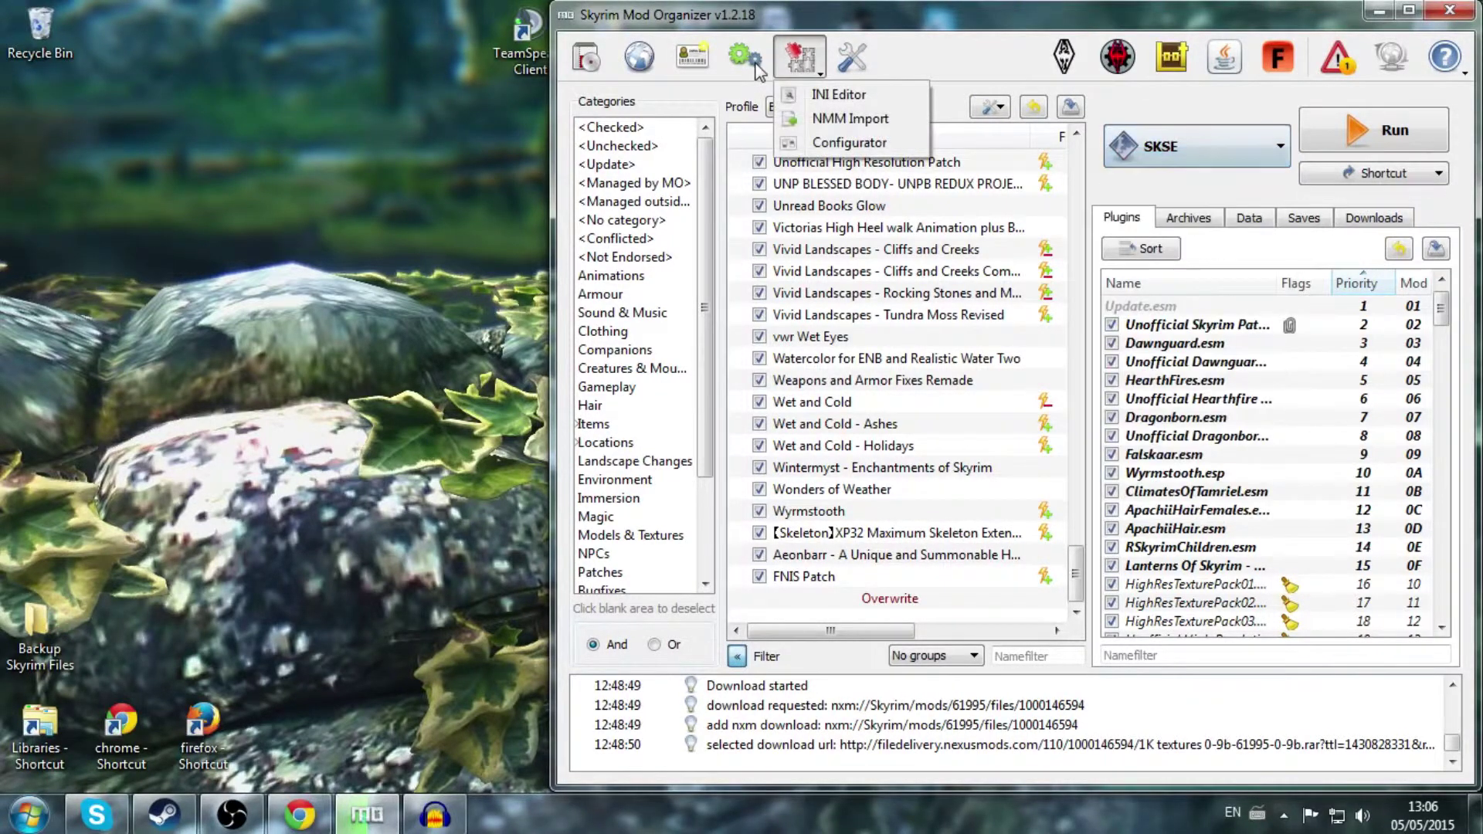
click(744, 56)
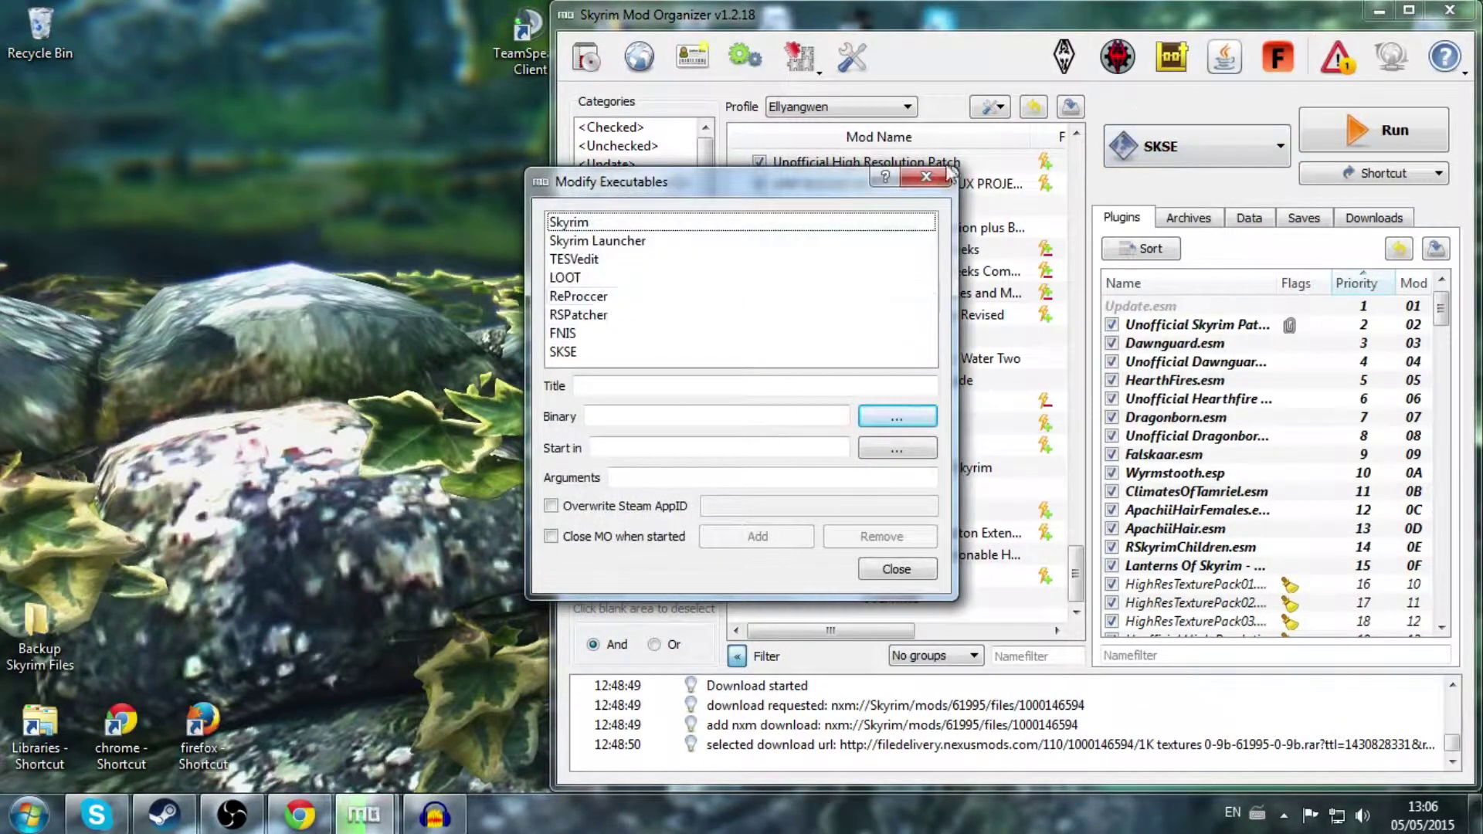
click(564, 277)
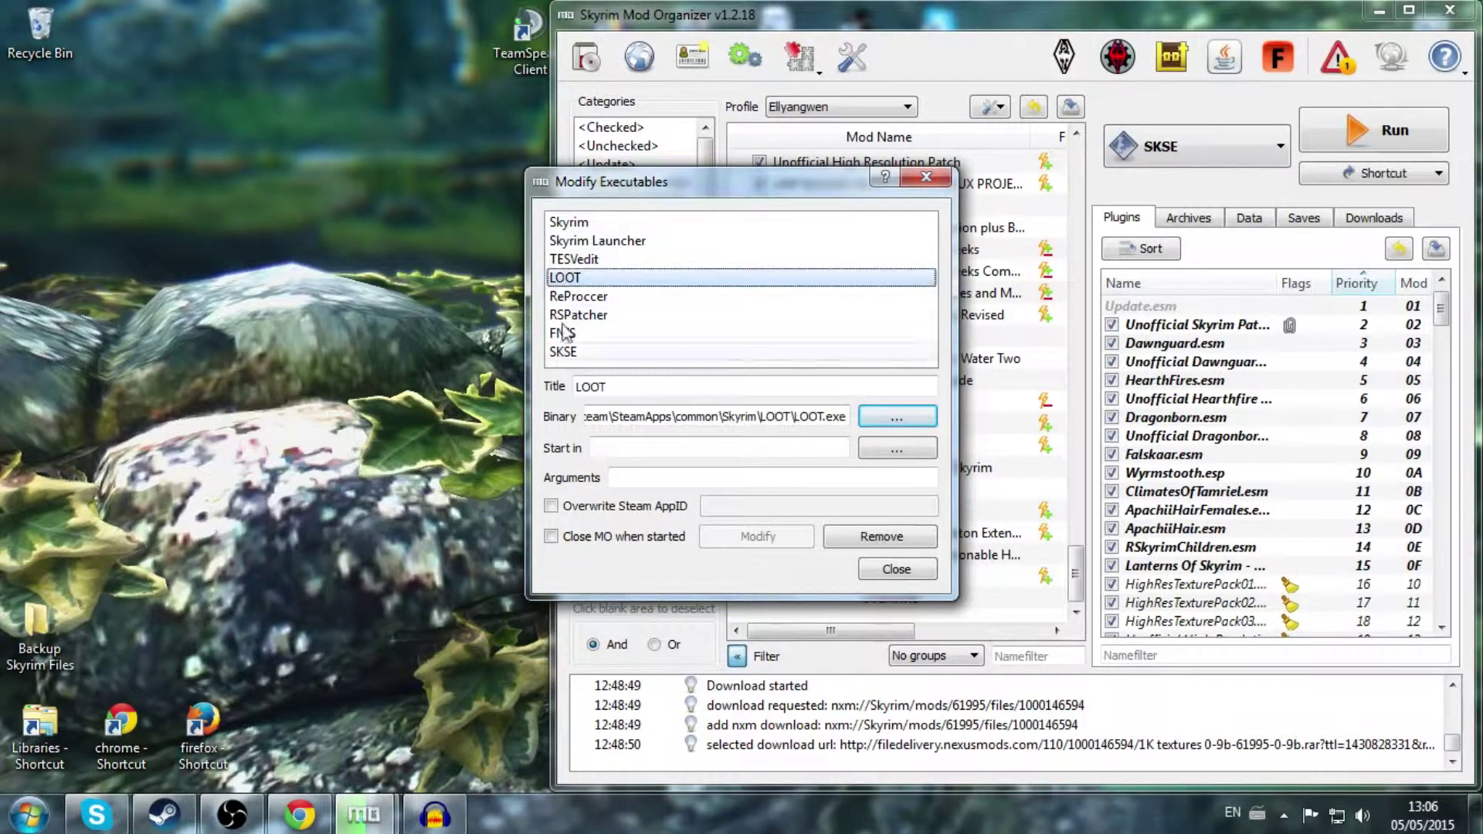
click(861, 538)
click(757, 421)
click(900, 573)
Add a toolbar shortcut for the Skyrim executable.
click(1170, 139)
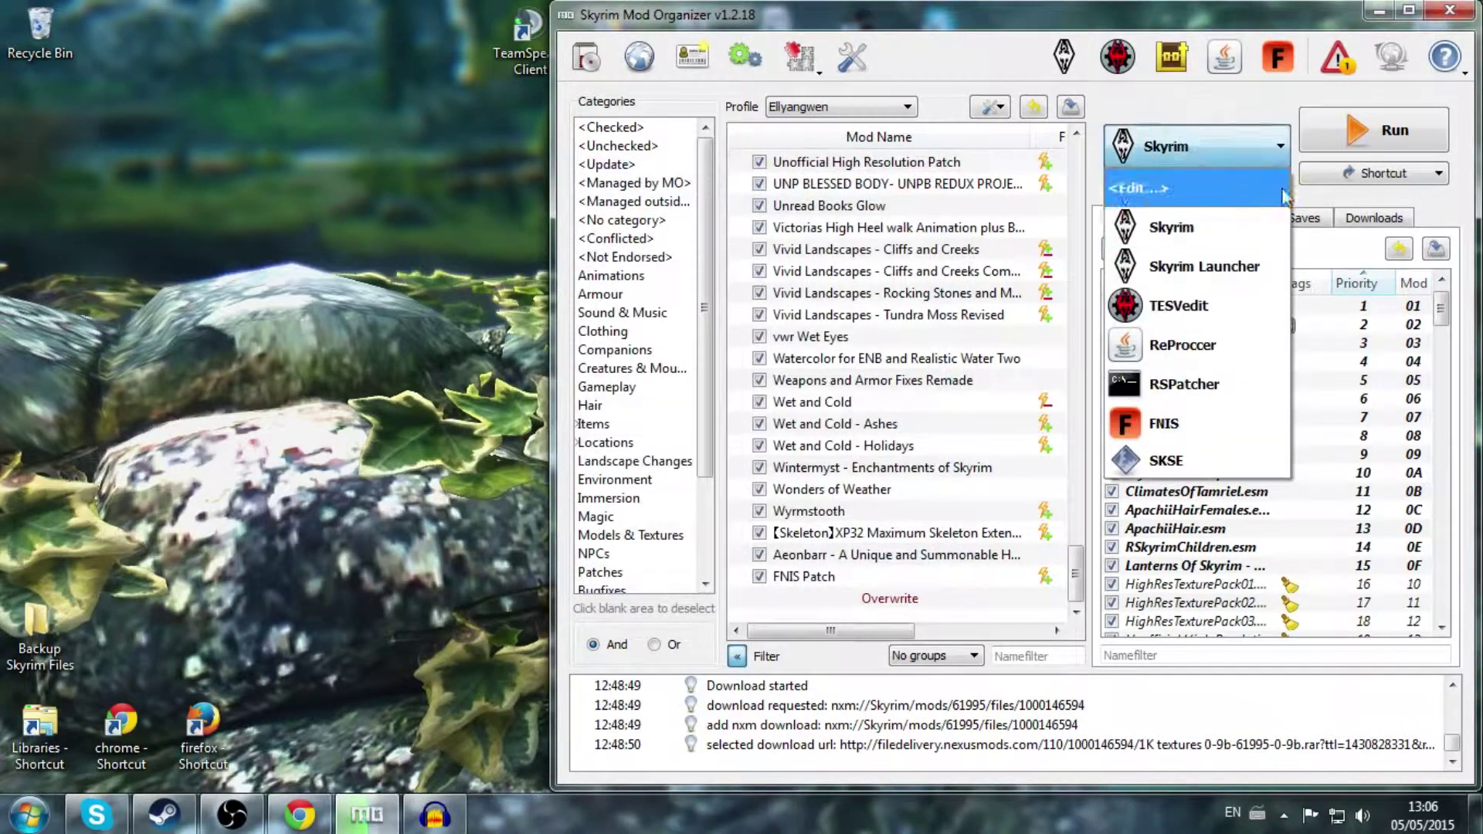
click(1331, 175)
click(1337, 198)
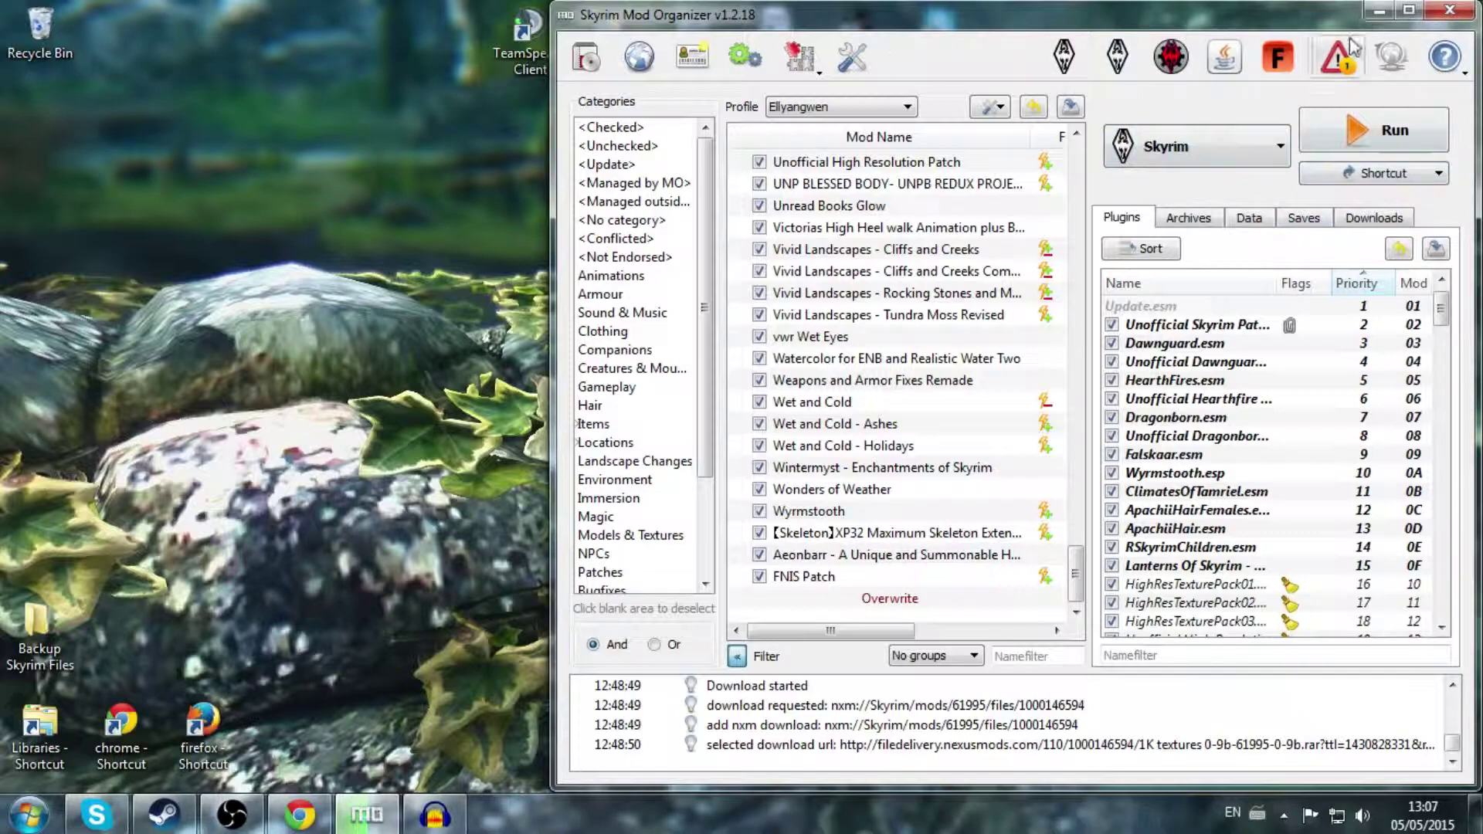
Minimize Mod Organizer, switch to Chrome and open the stable LOOT release's download files on GitHub.
click(1378, 11)
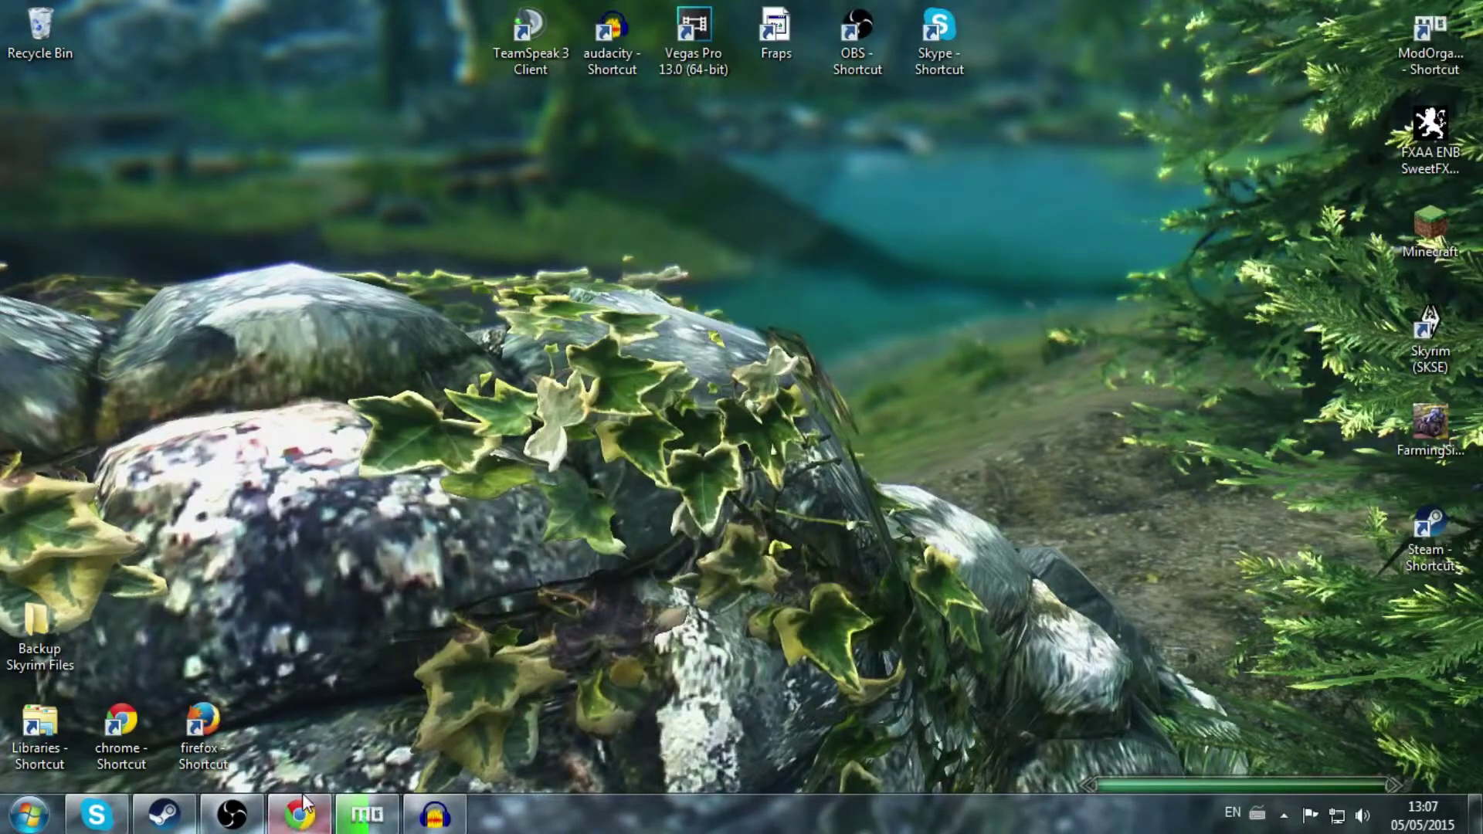
click(300, 813)
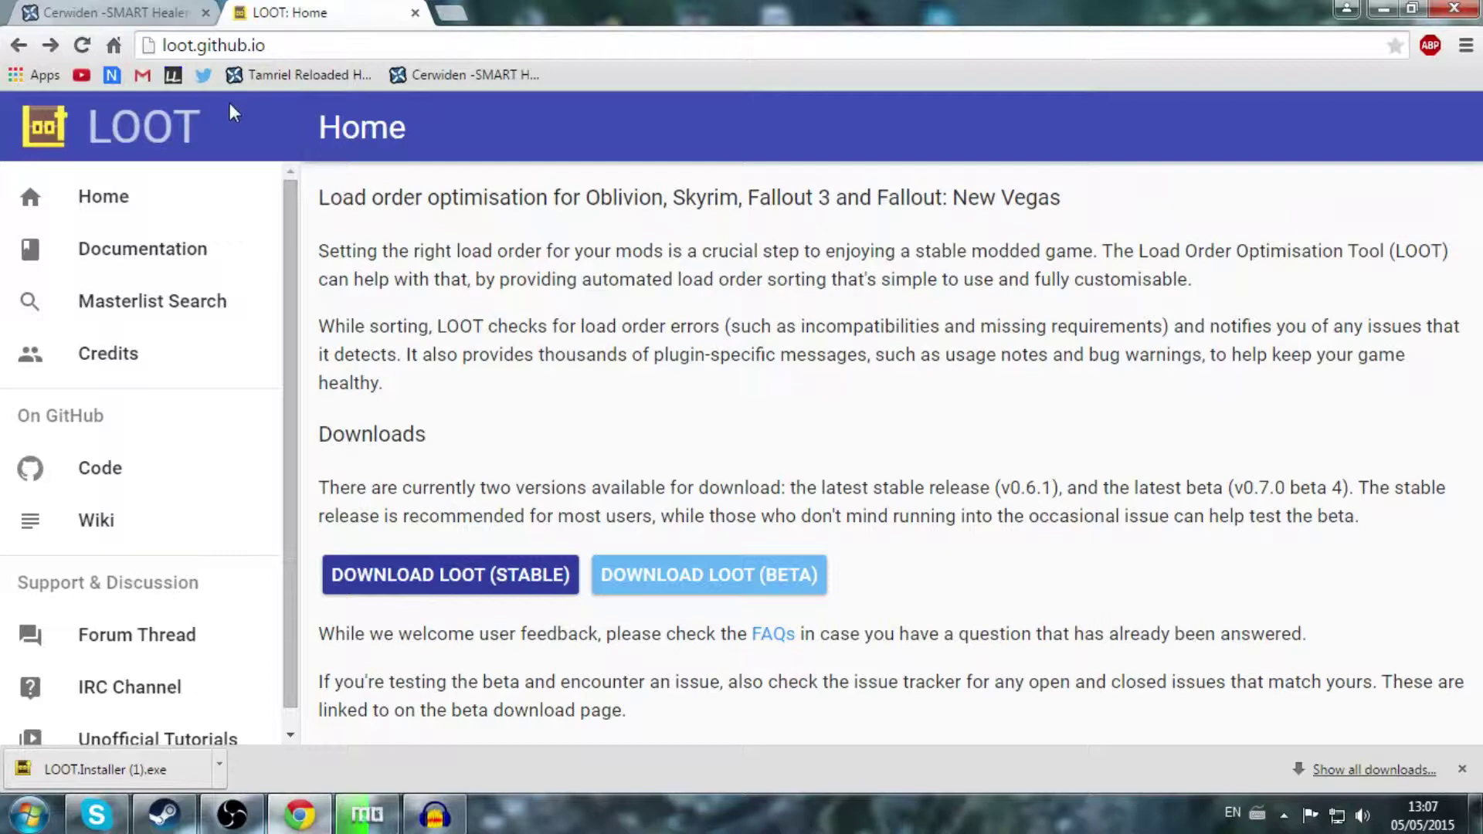
click(459, 589)
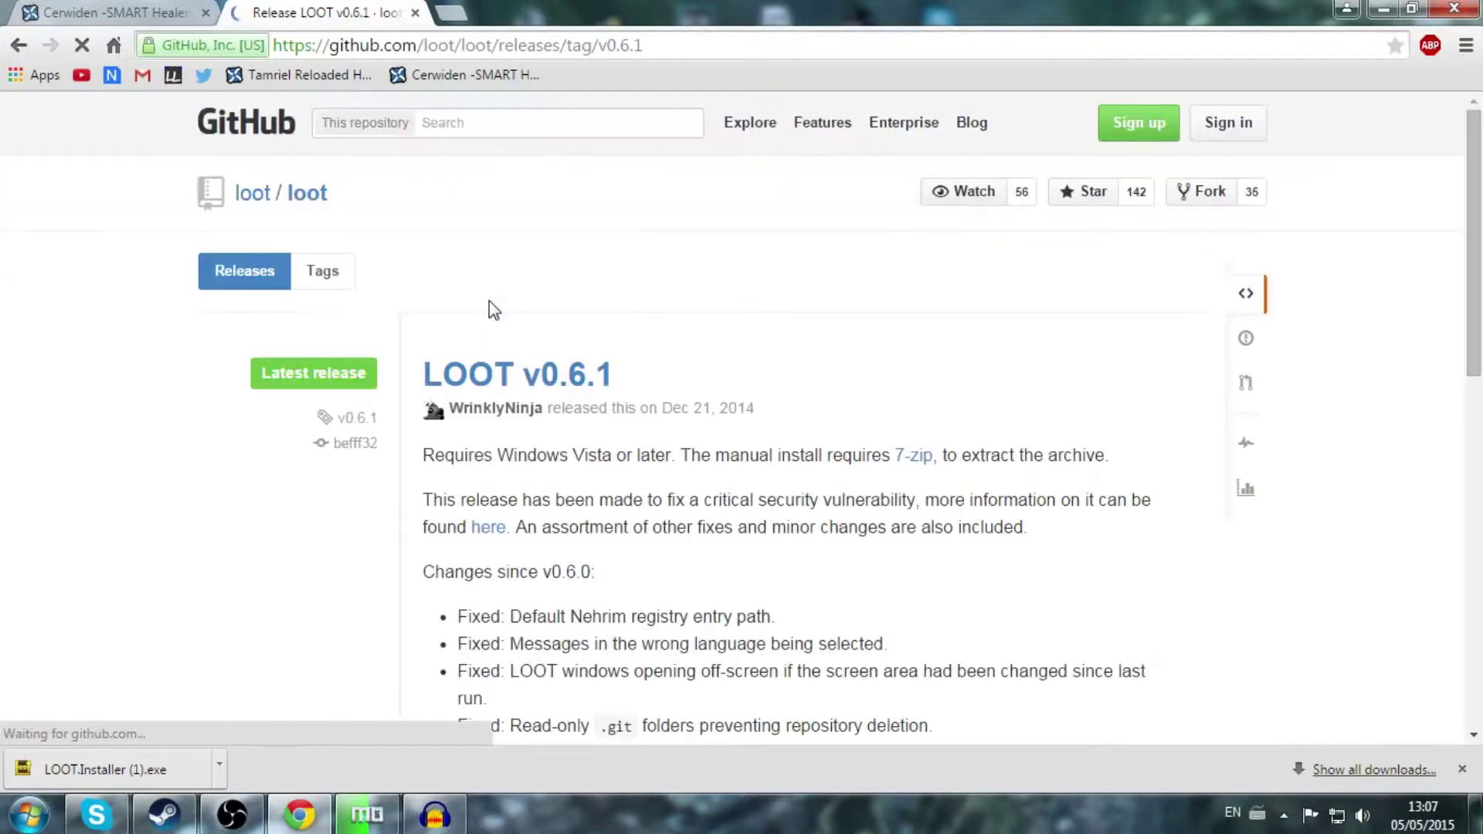
scroll(556, 417, down, 10)
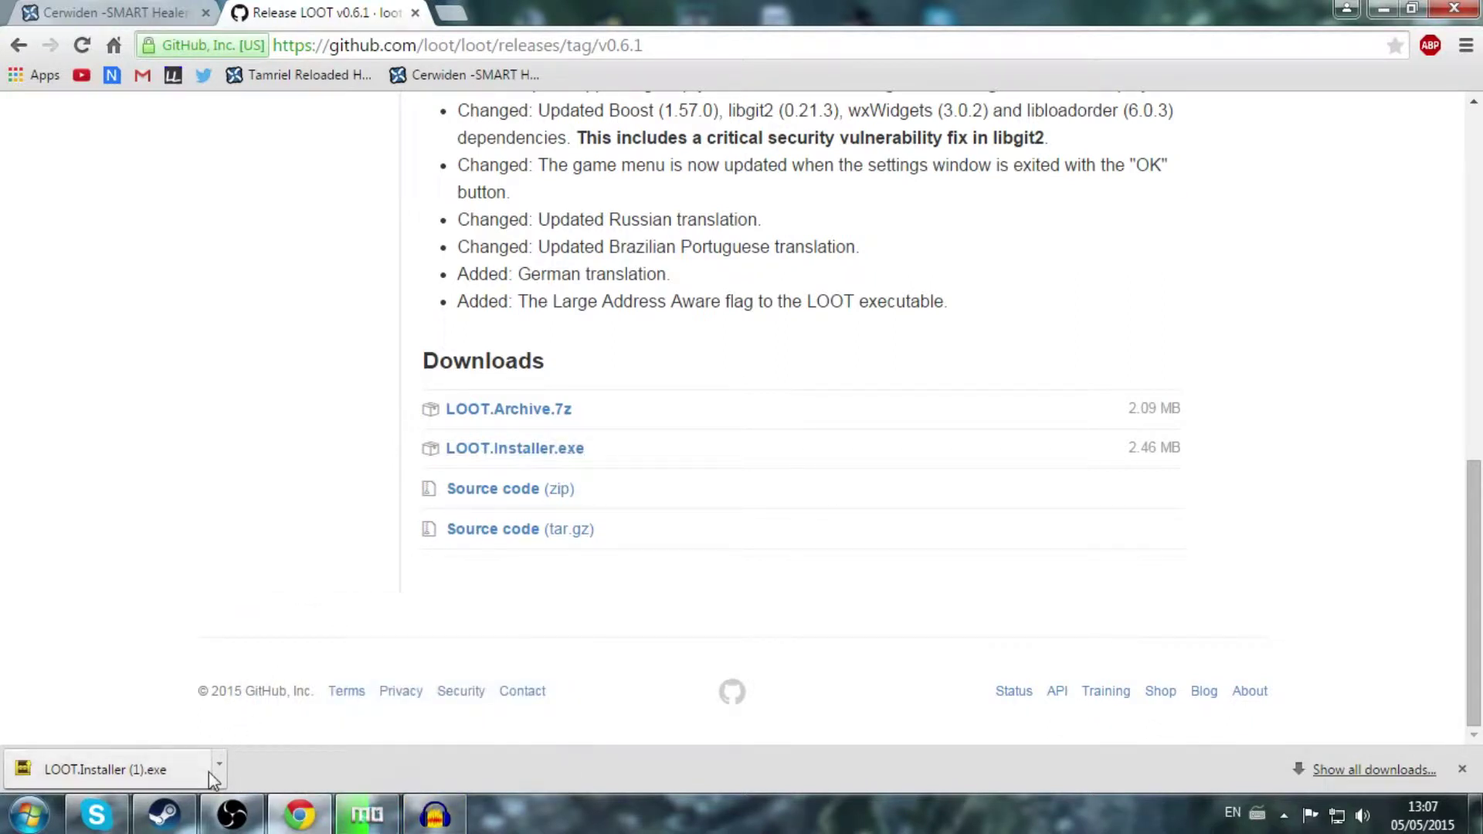
Launch the downloaded LOOT.Installer (1) from its folder, with English as language, and continue to the install location.
click(218, 765)
click(249, 695)
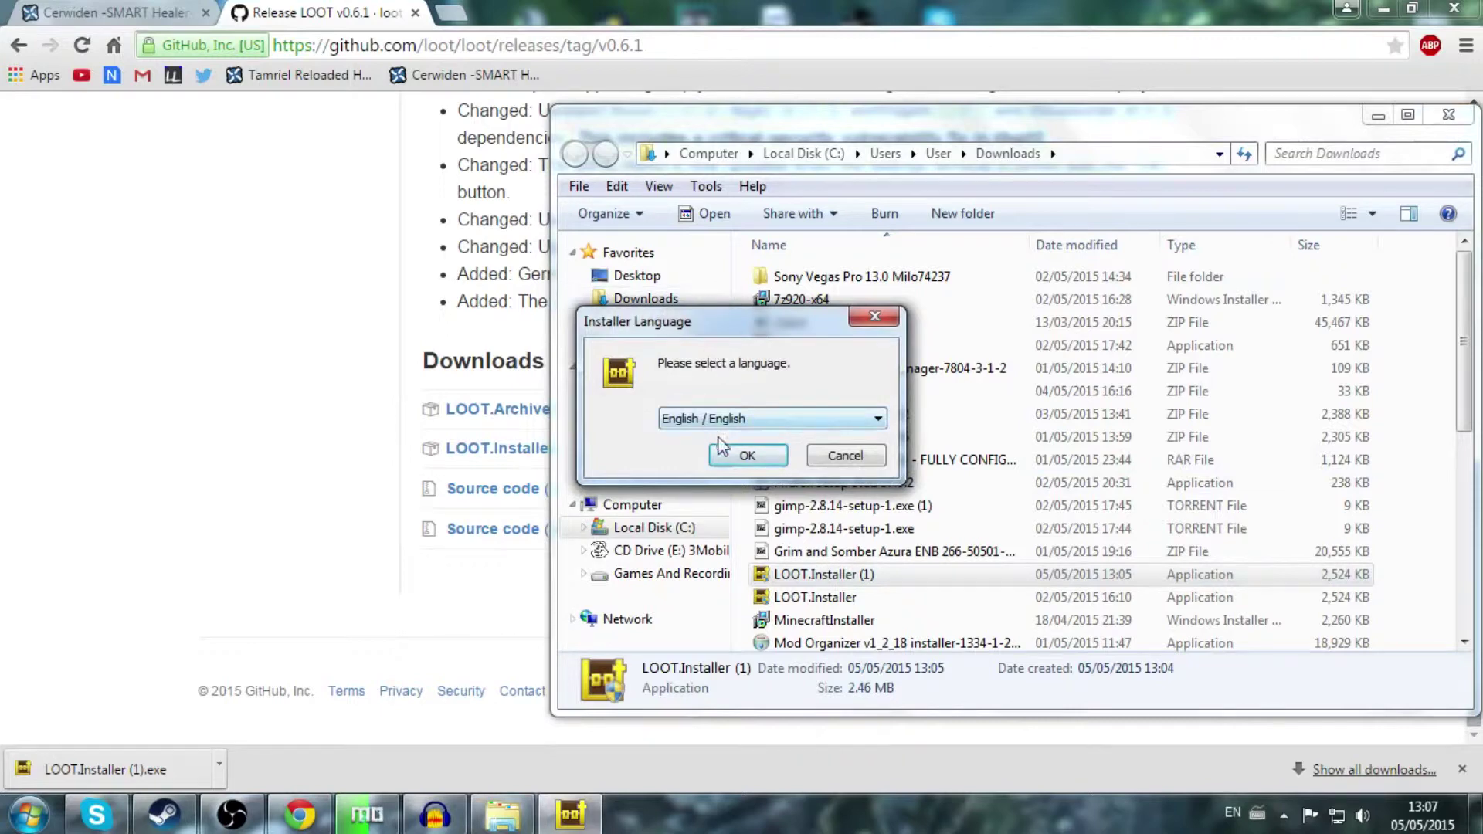
click(743, 456)
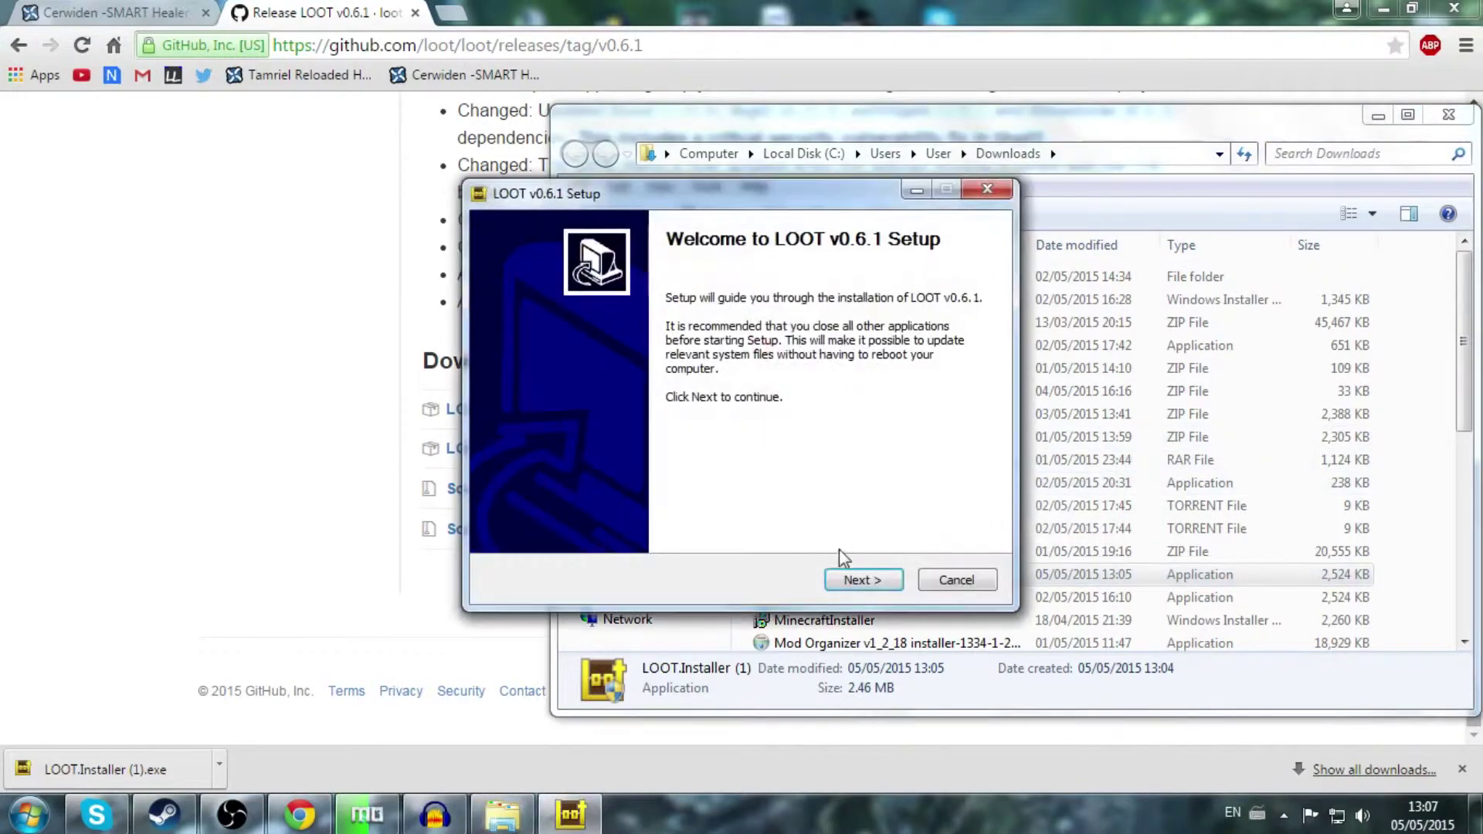
click(853, 580)
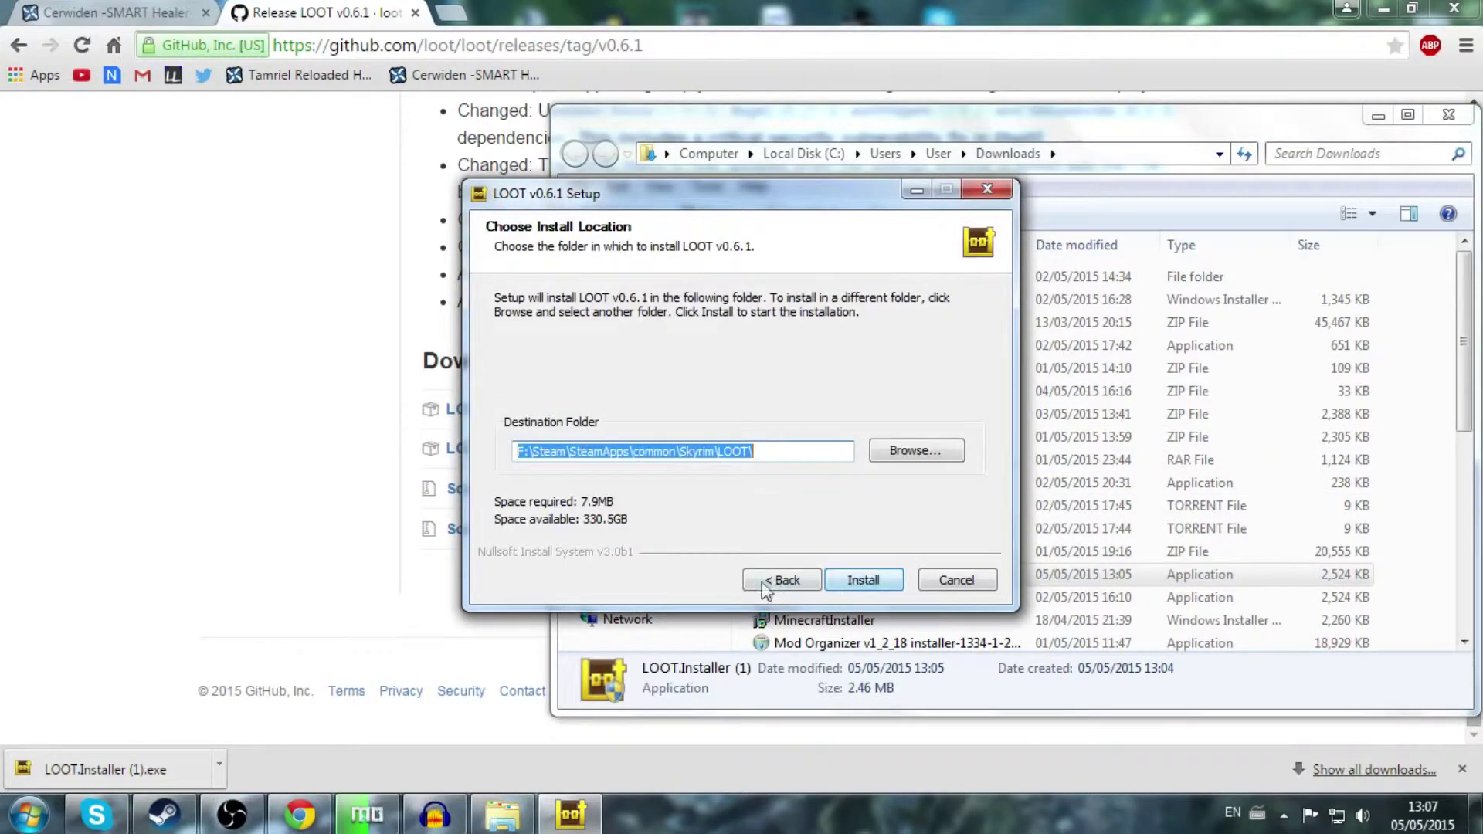
Choose the Steam\SteamApps\common\Skyrim\LOOT folder on drive F: as the installation destination.
click(915, 452)
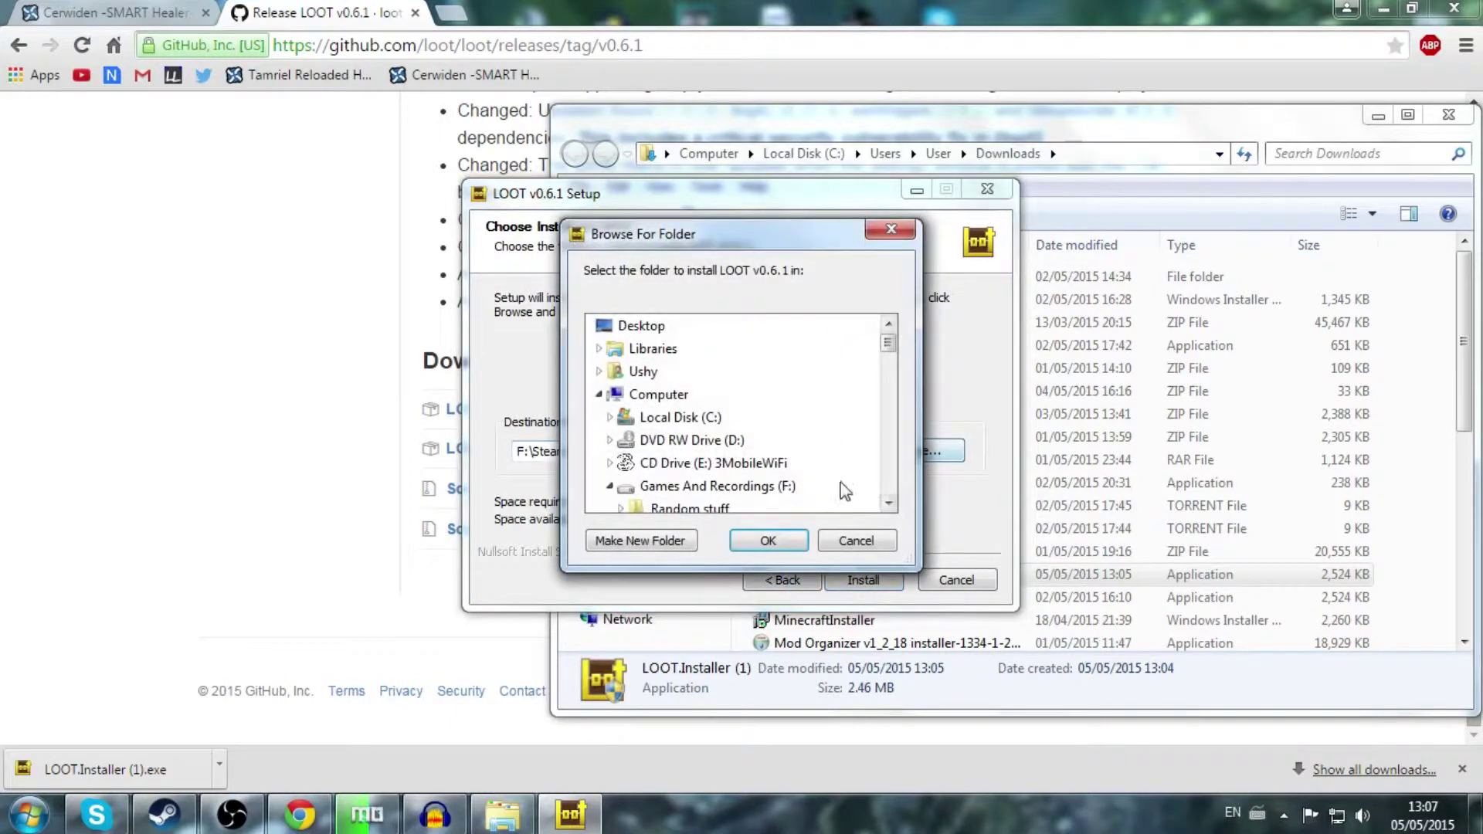
mouse_move(893, 349)
mouse_down()
mouse_move(891, 398)
mouse_move(888, 356)
mouse_up()
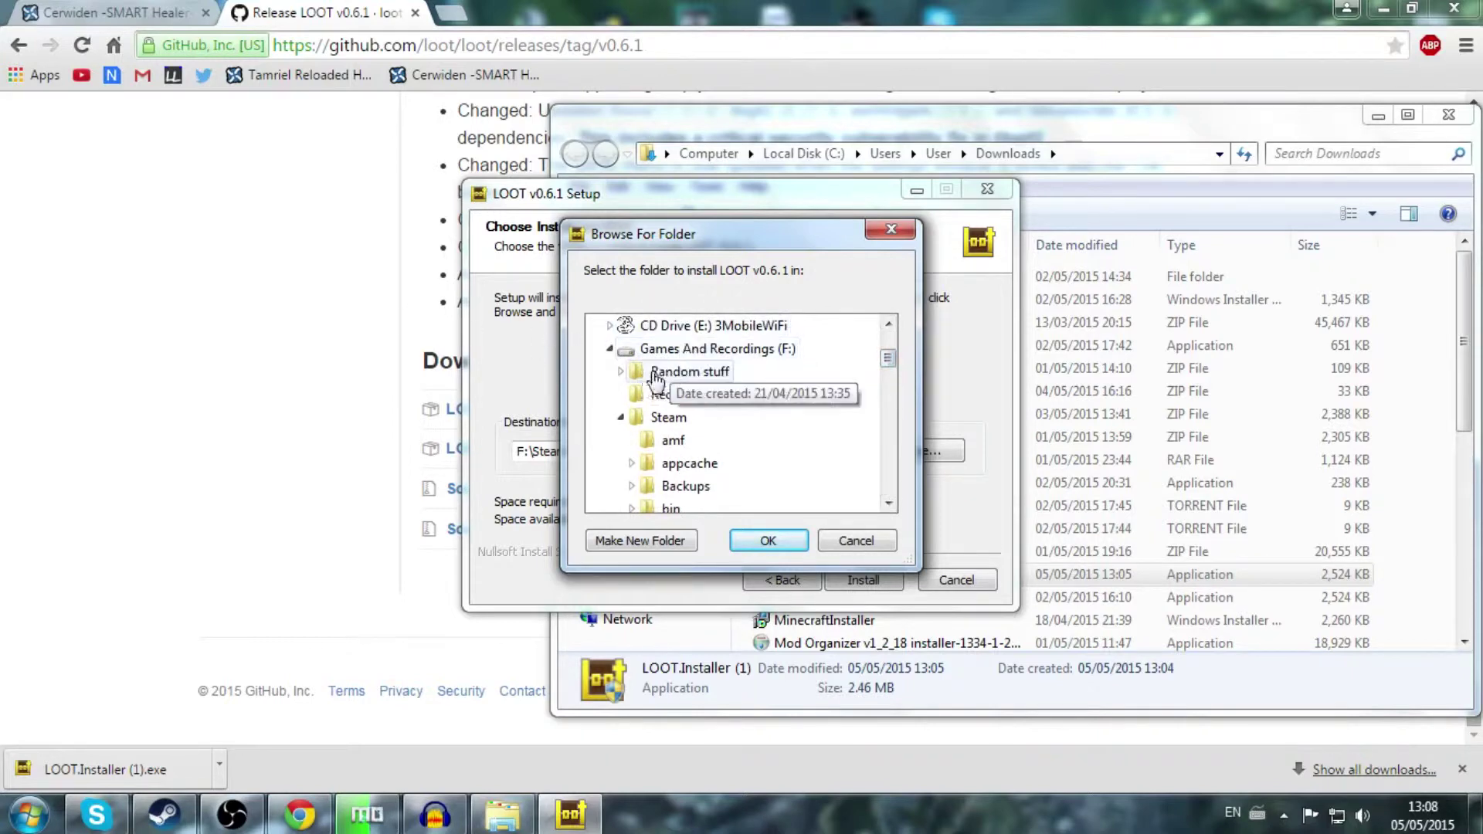
drag(890, 360, 888, 456)
click(782, 541)
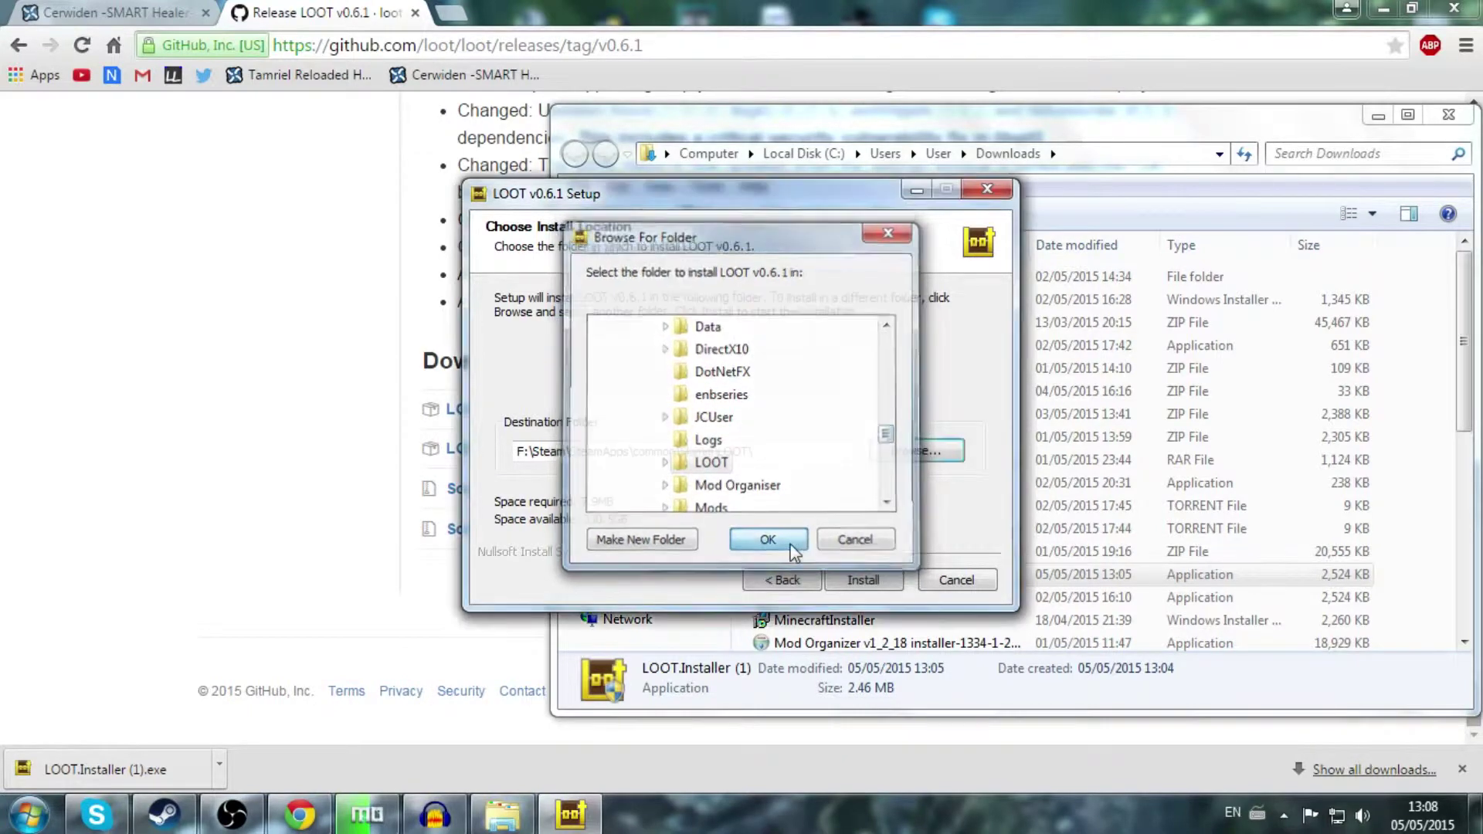
Install LOOT v0.6.1 and finish the setup.
click(875, 580)
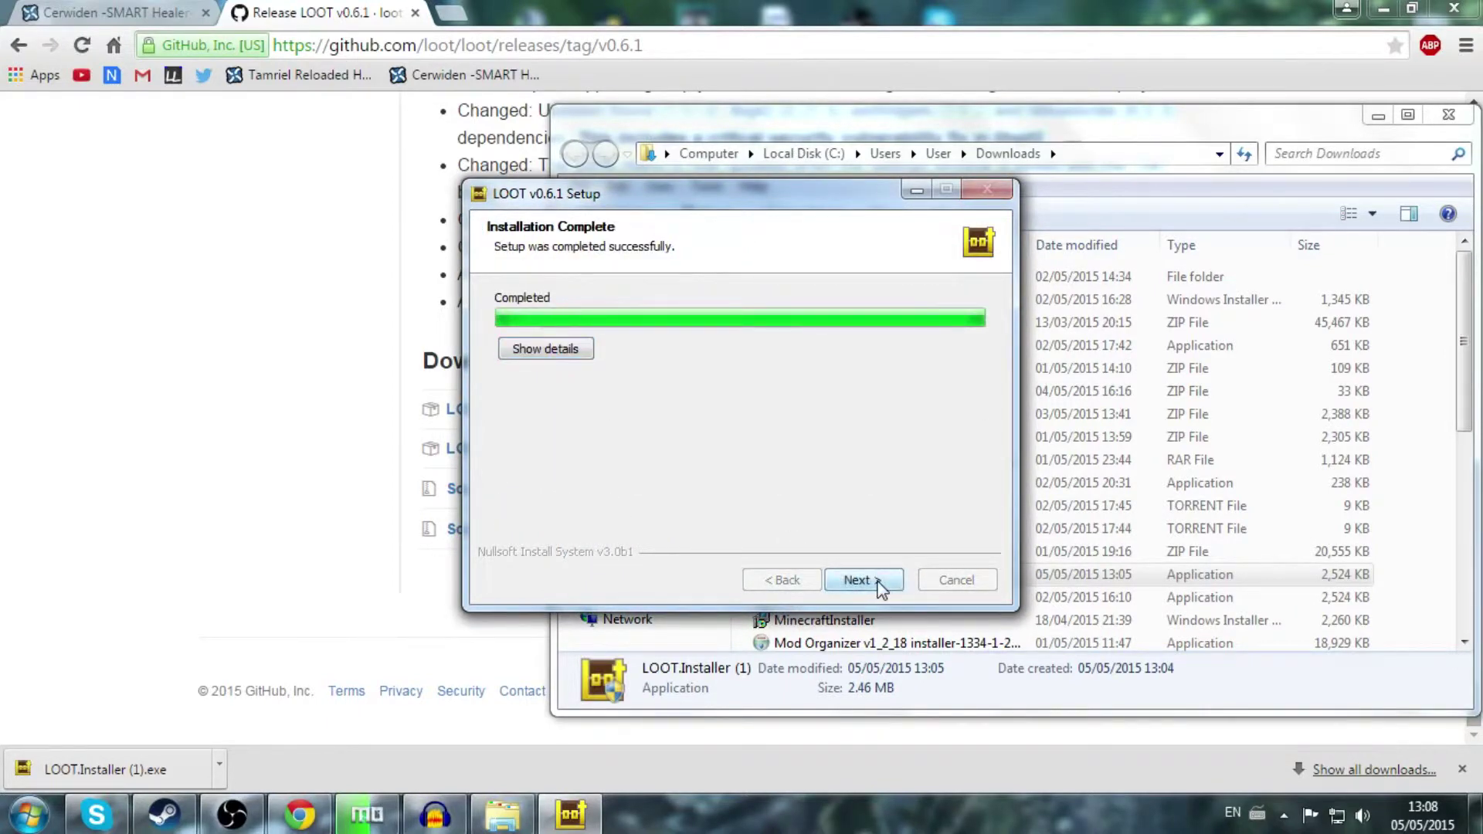
click(881, 585)
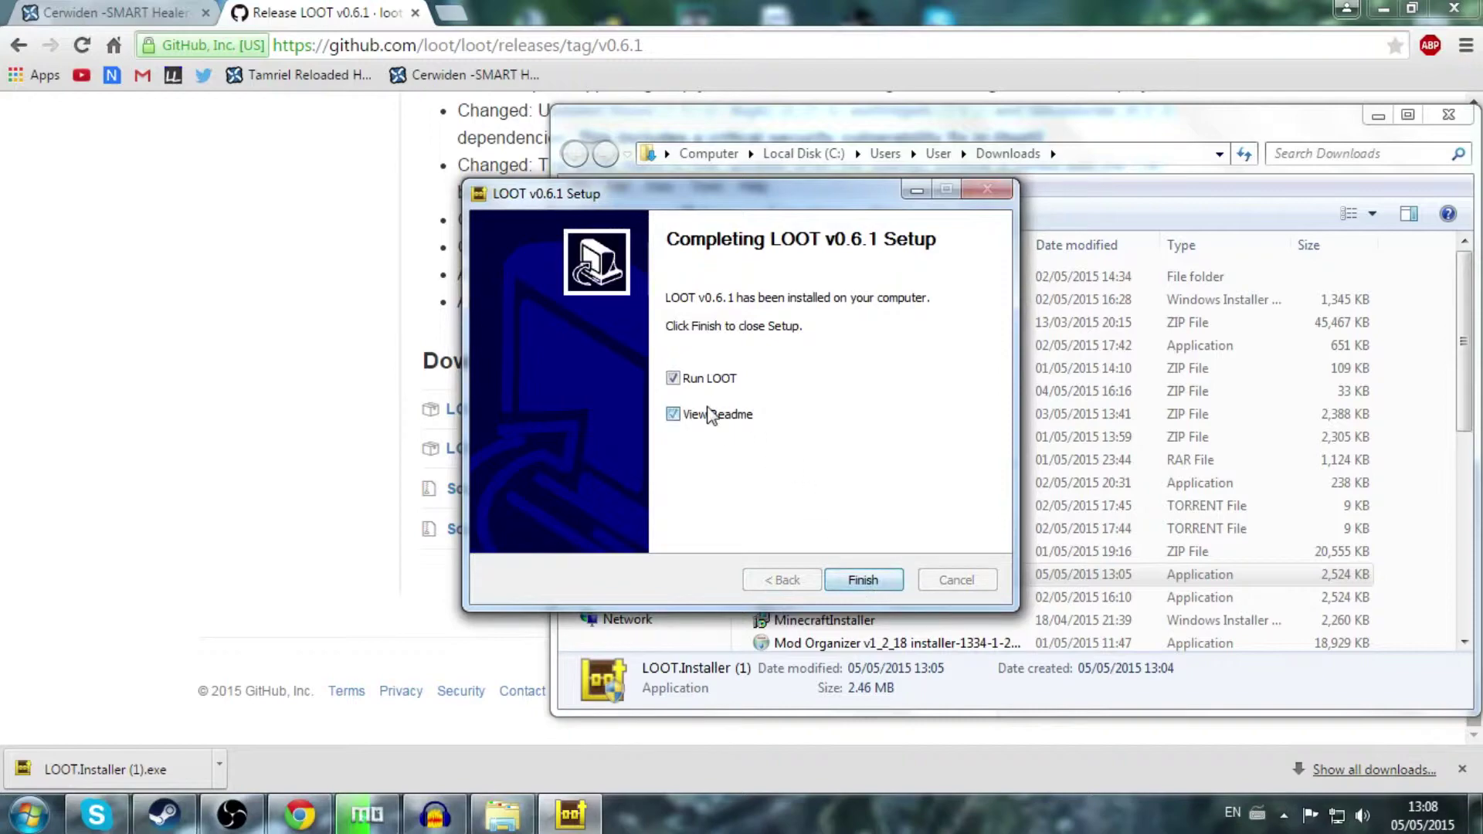
click(863, 580)
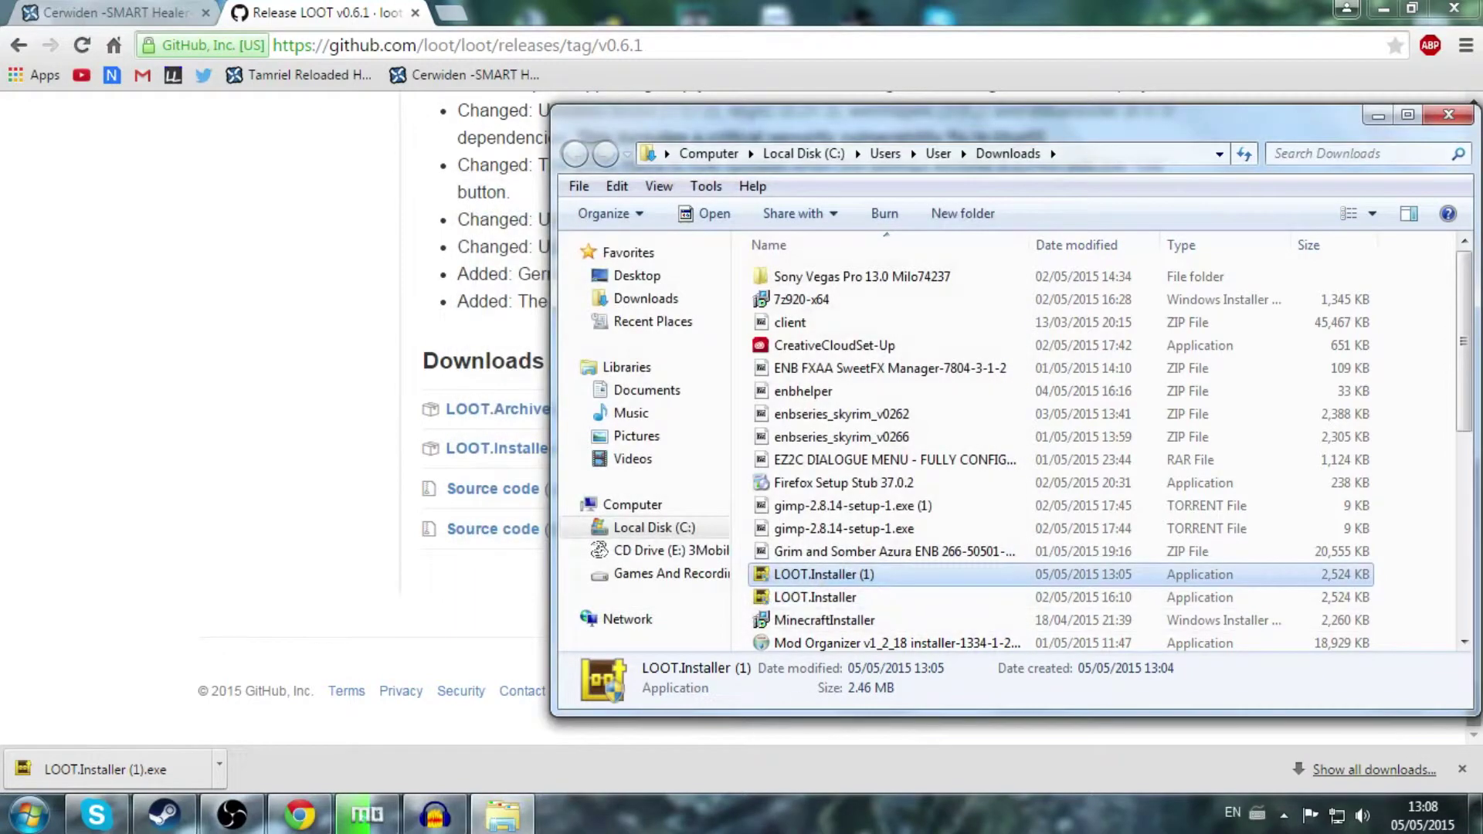
Switch to Mod Organizer and enter LOOT as the title of a new executable.
click(359, 825)
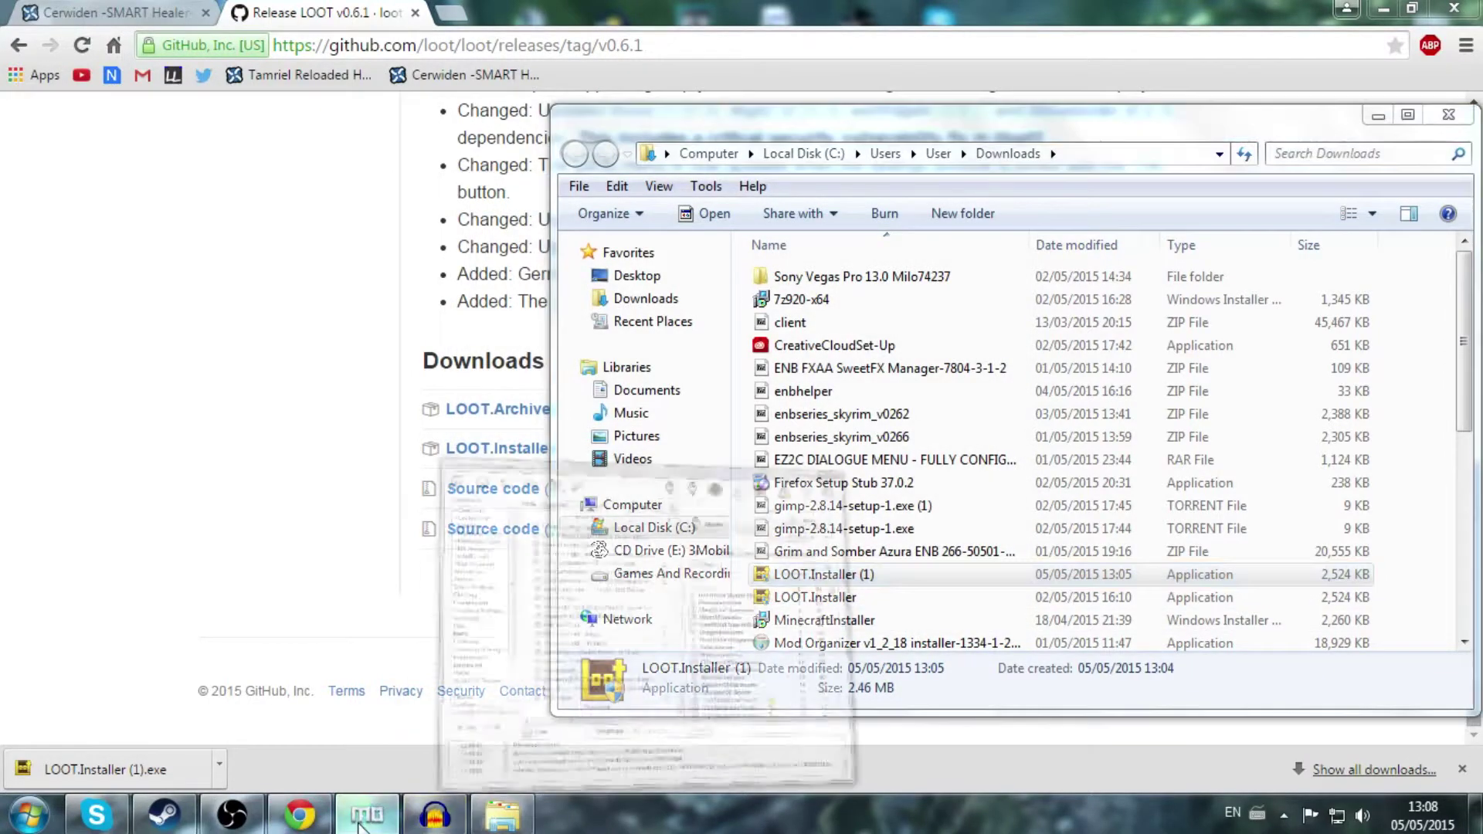
click(1159, 147)
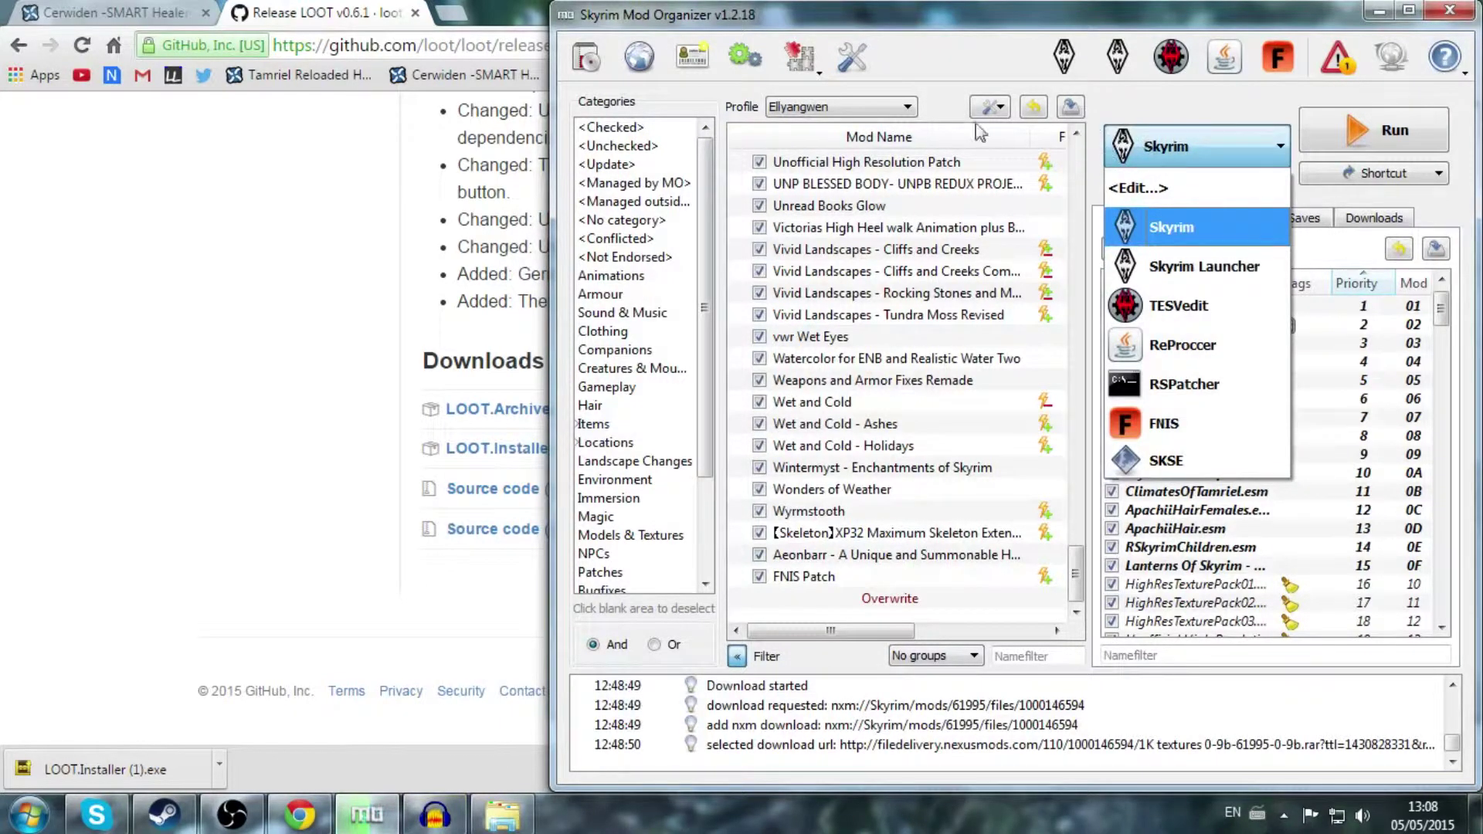
click(745, 62)
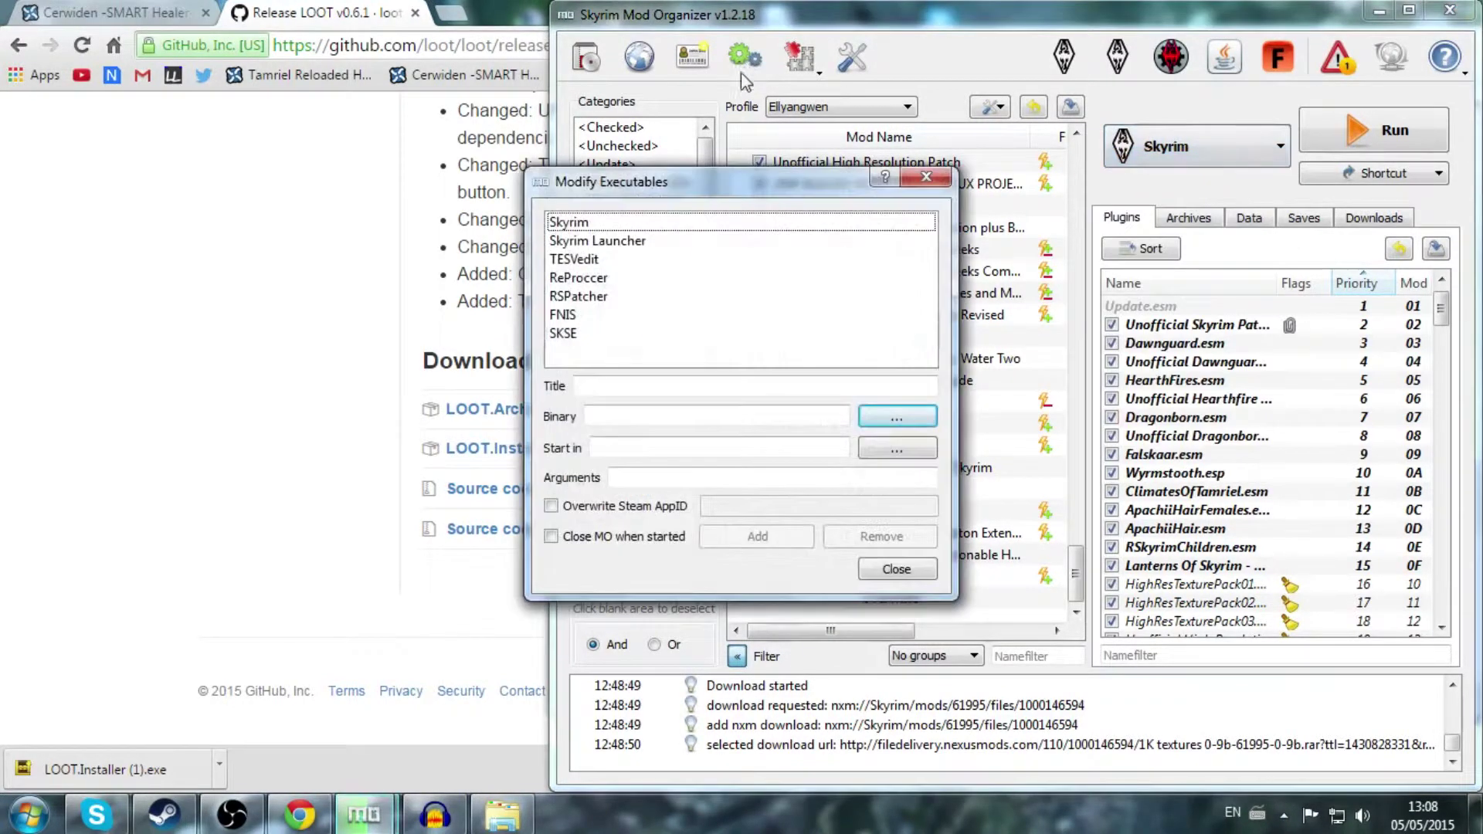
click(630, 385)
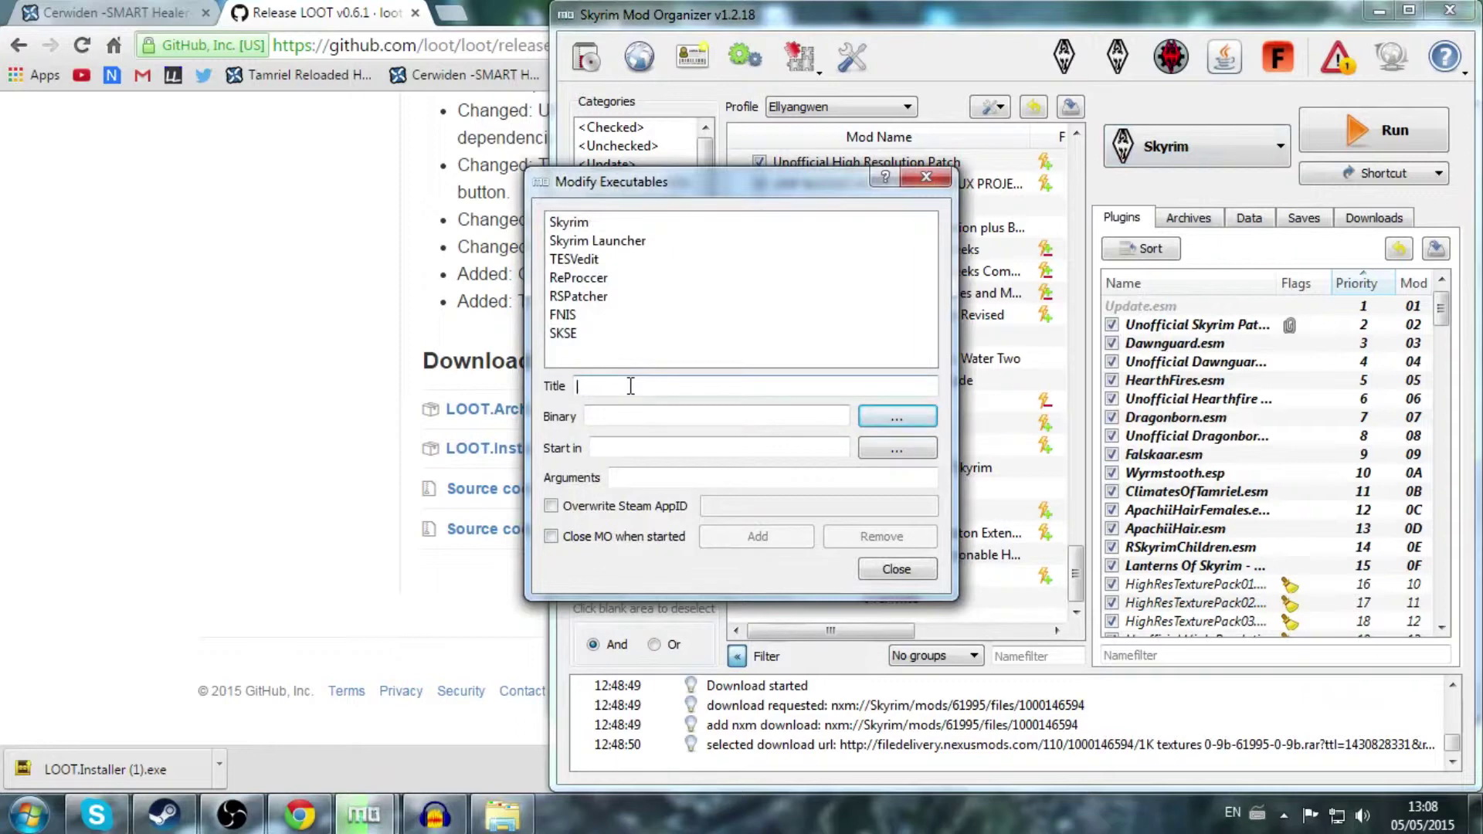
text(LOOT)
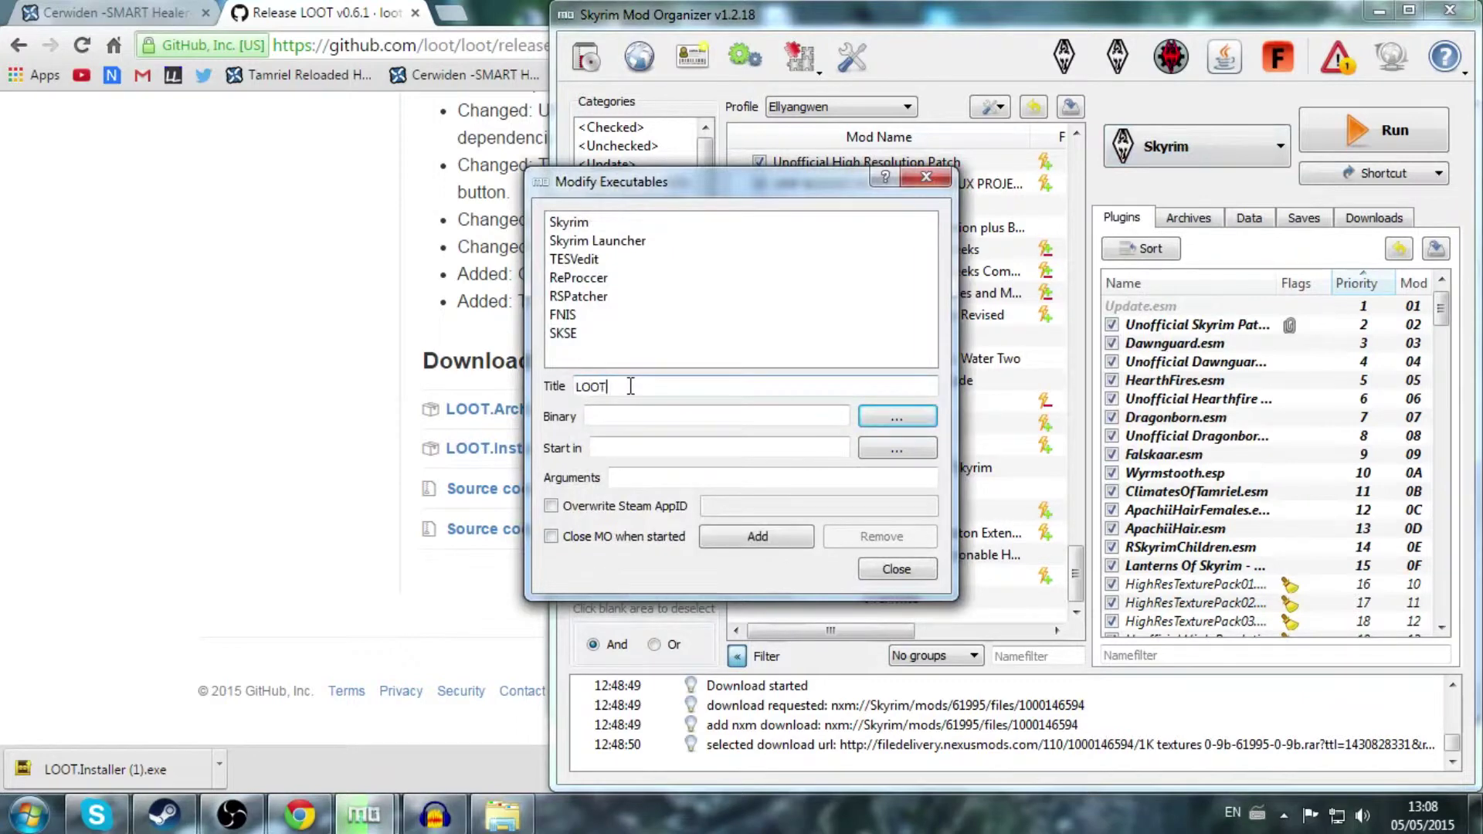
Set the new executable's binary to LOOT.exe in F:\Steam\SteamApps\common\Skyrim\LOOT.
click(896, 416)
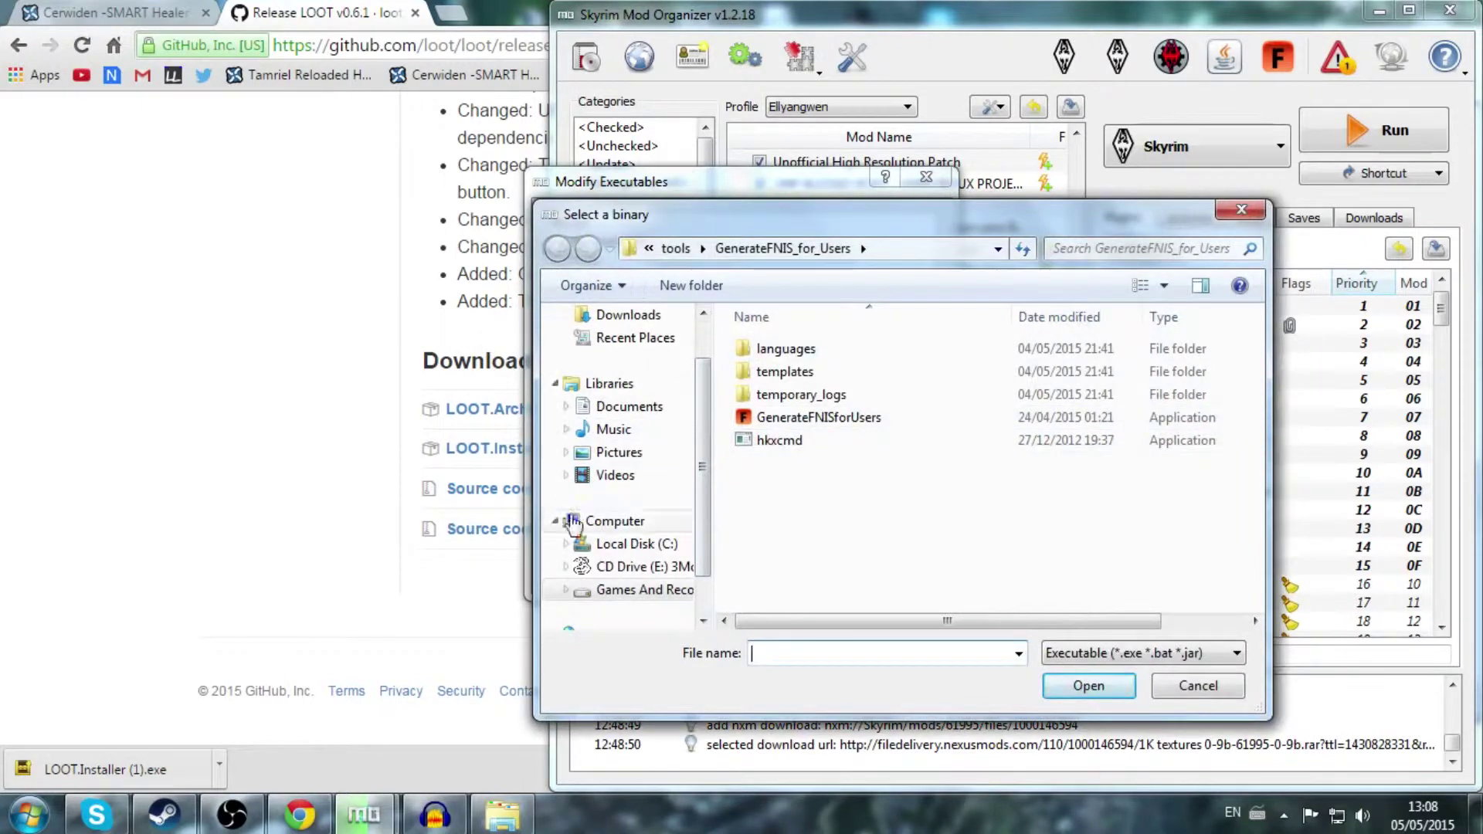
click(642, 596)
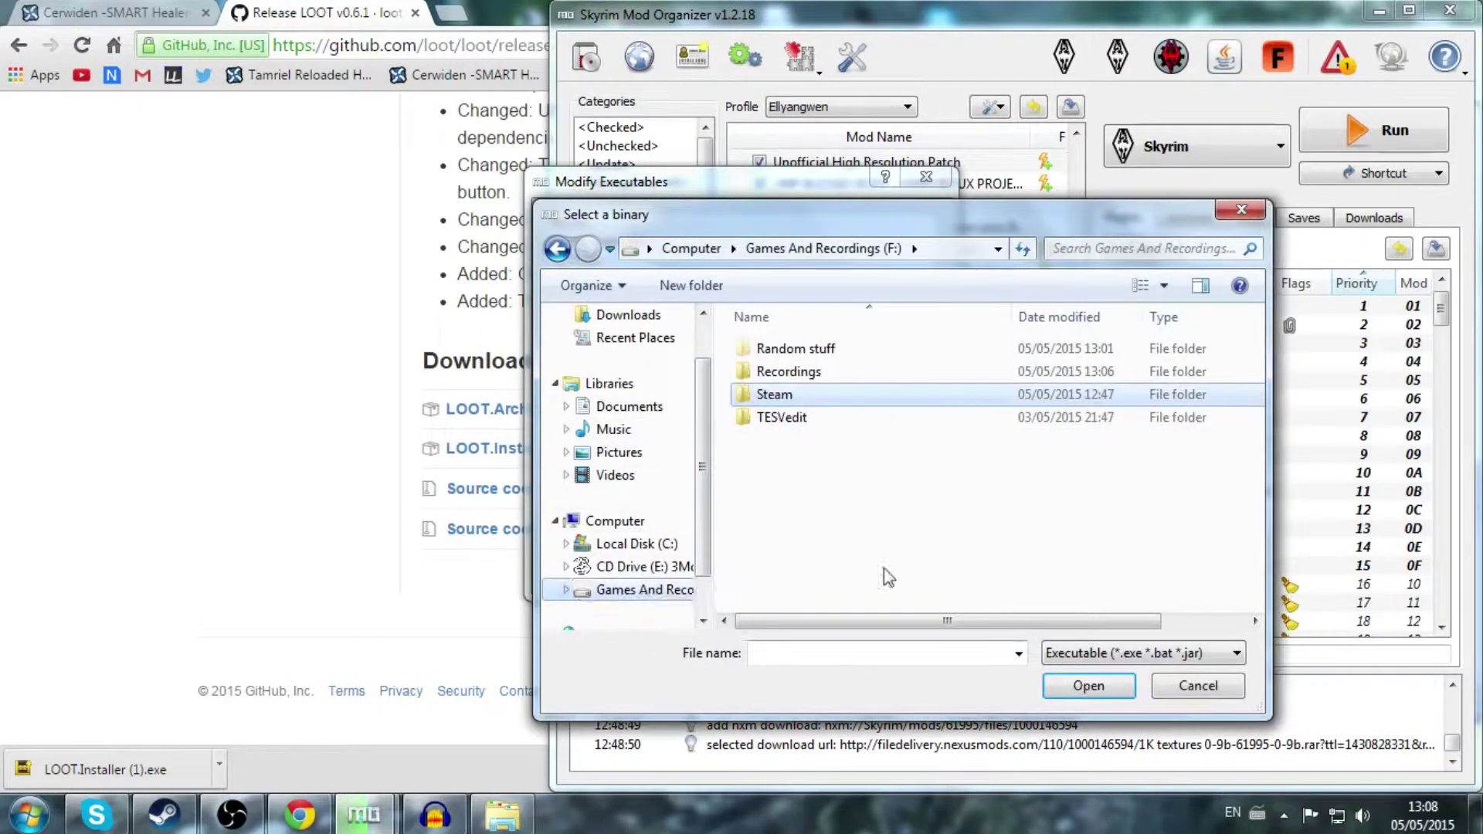
double_click(770, 400)
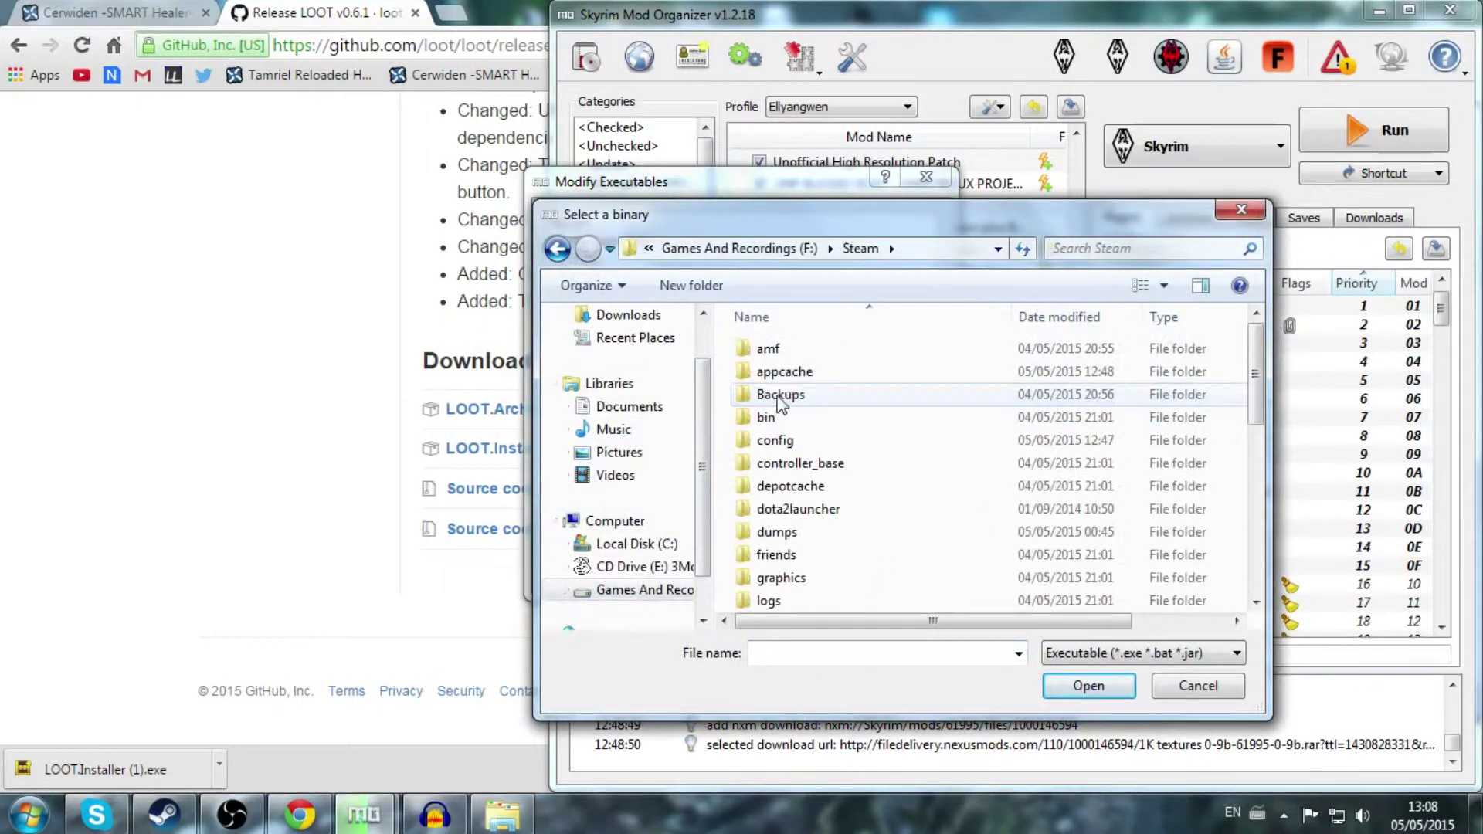
scroll(830, 568, down, 4)
double_click(788, 553)
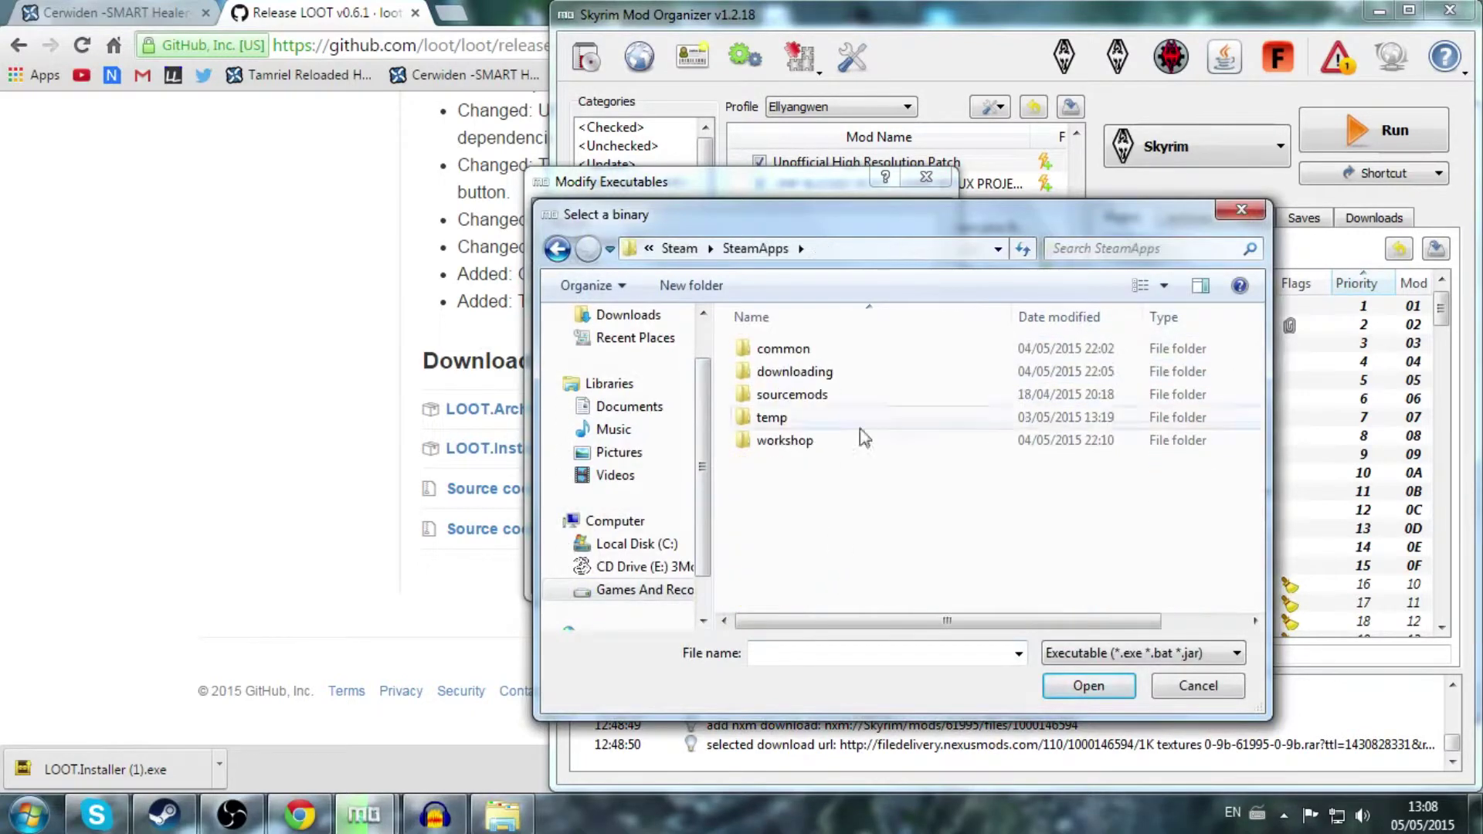
double_click(772, 347)
double_click(803, 348)
scroll(822, 479, down, 1)
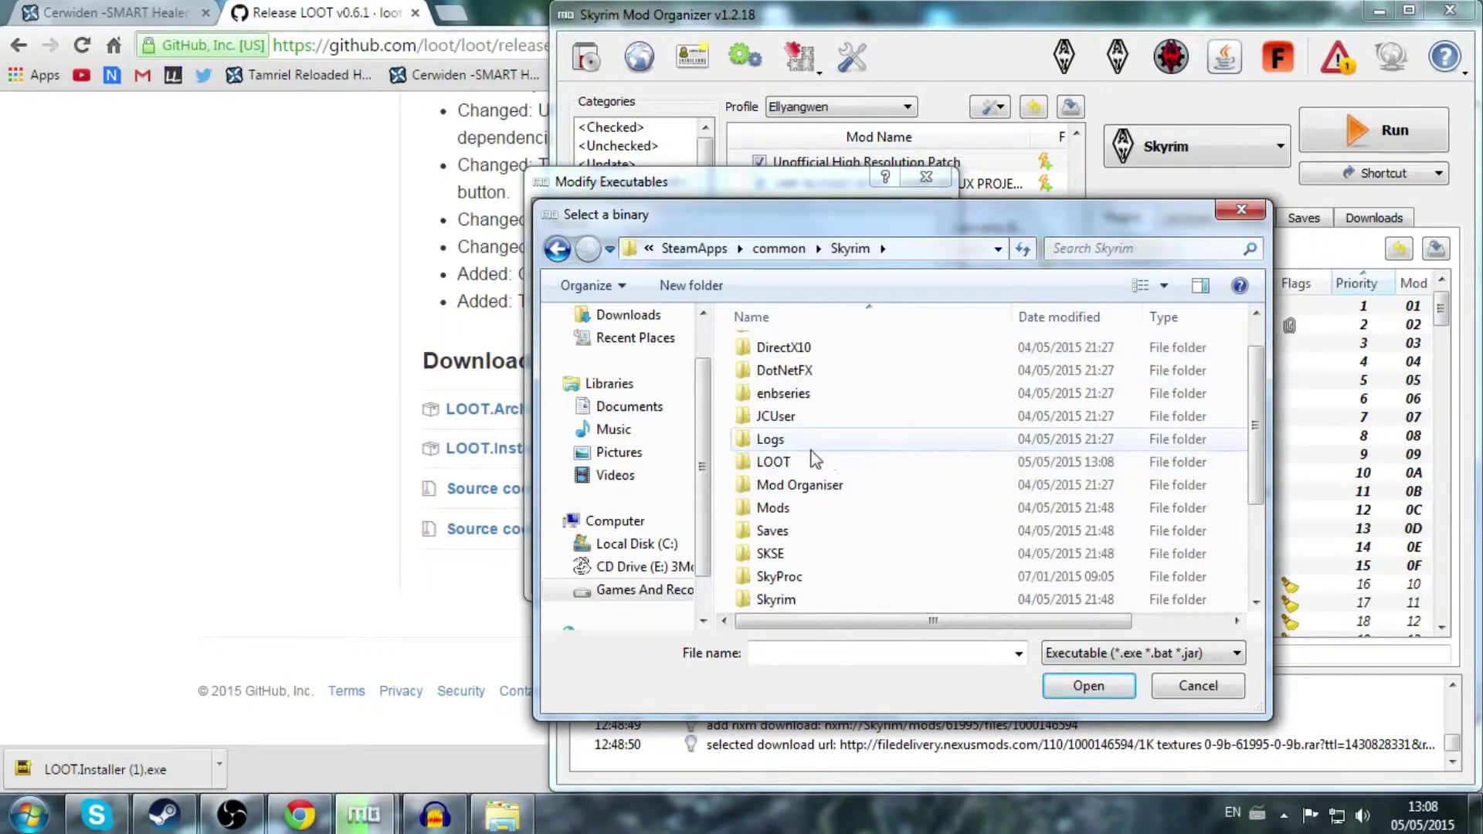
double_click(778, 462)
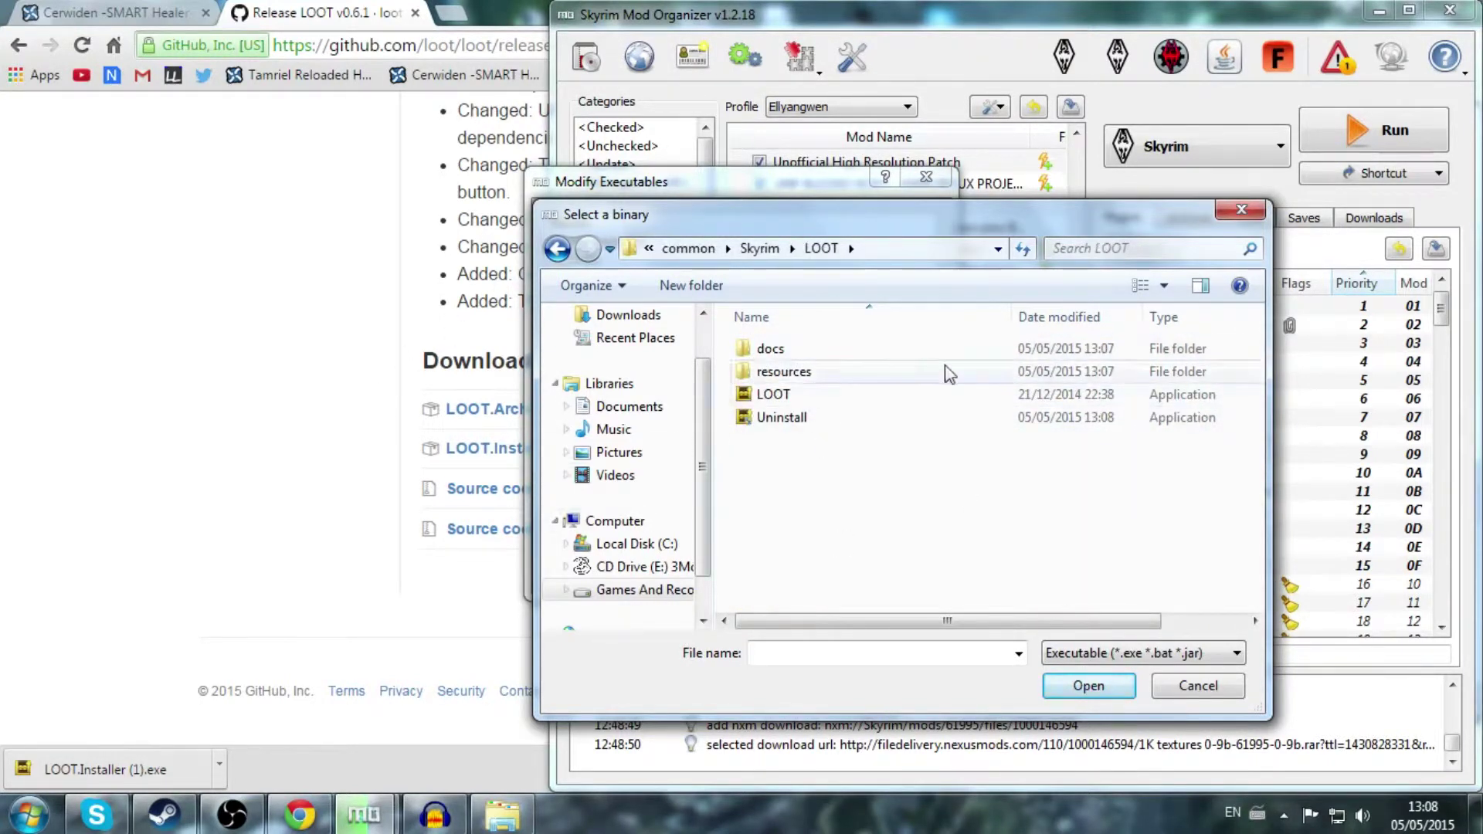
click(799, 397)
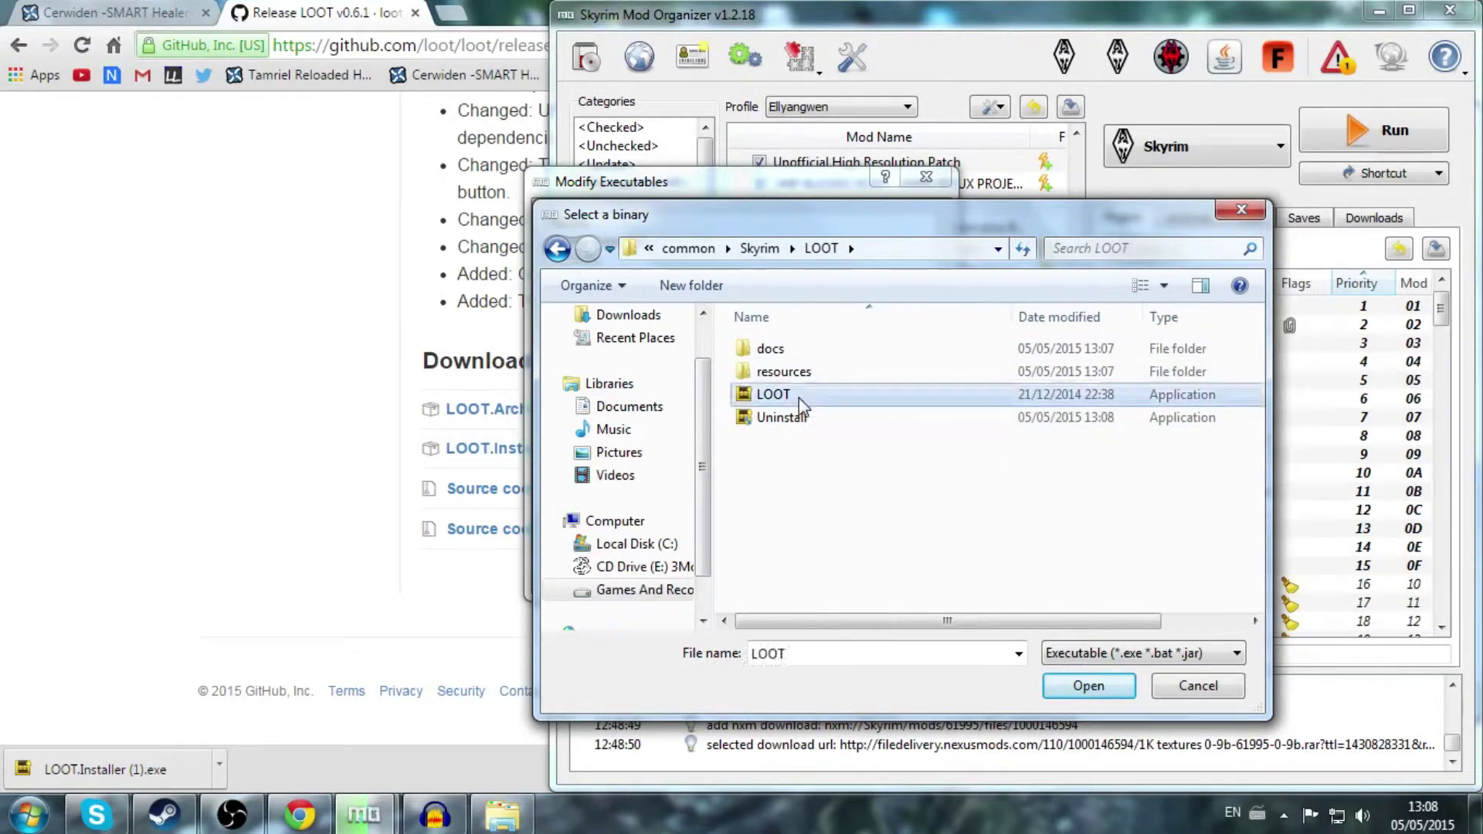
click(1088, 686)
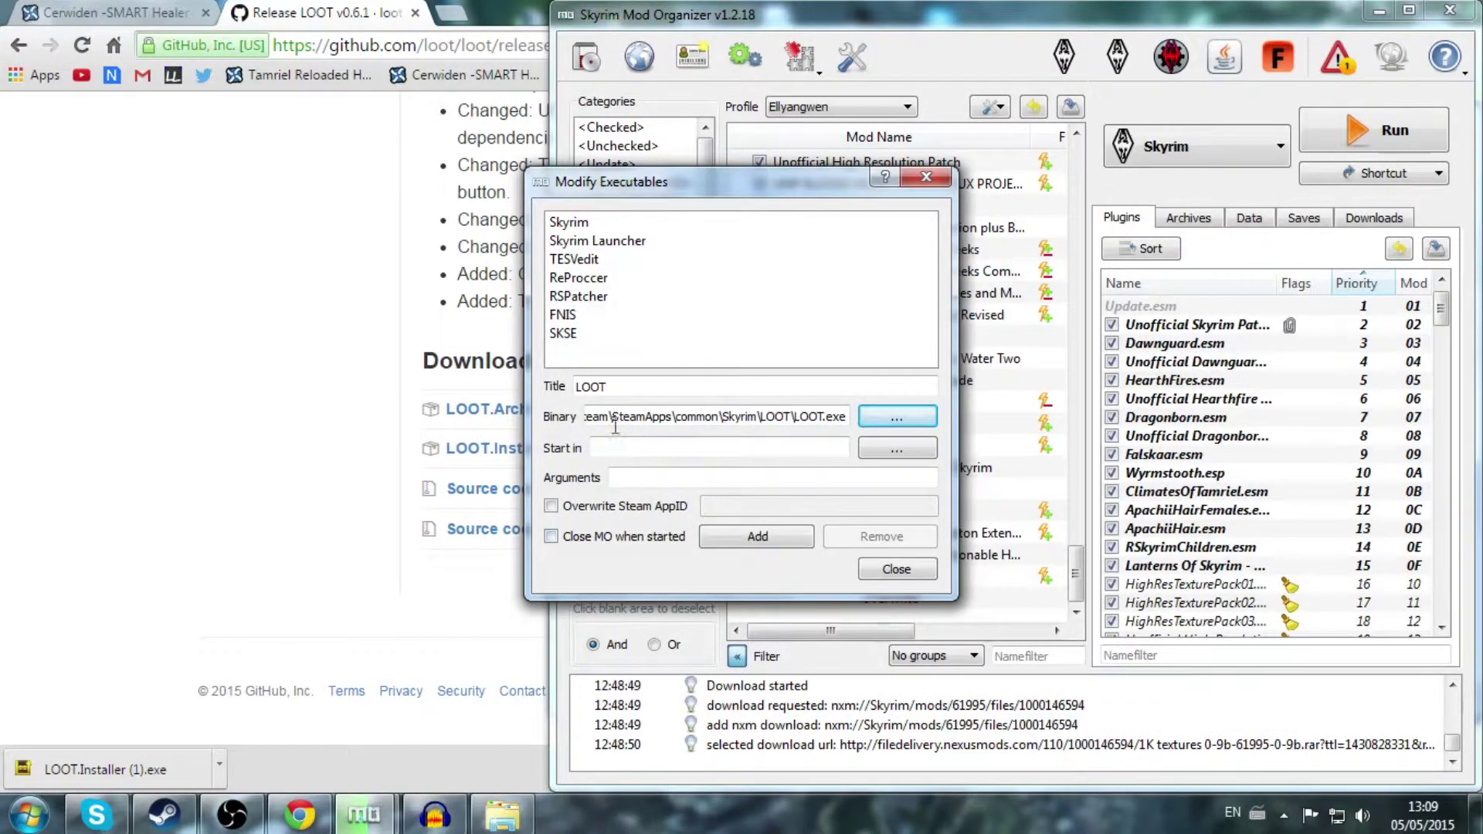
Add the LOOT entry to the executables list and create a toolbar shortcut for it in Mod Organizer.
click(771, 539)
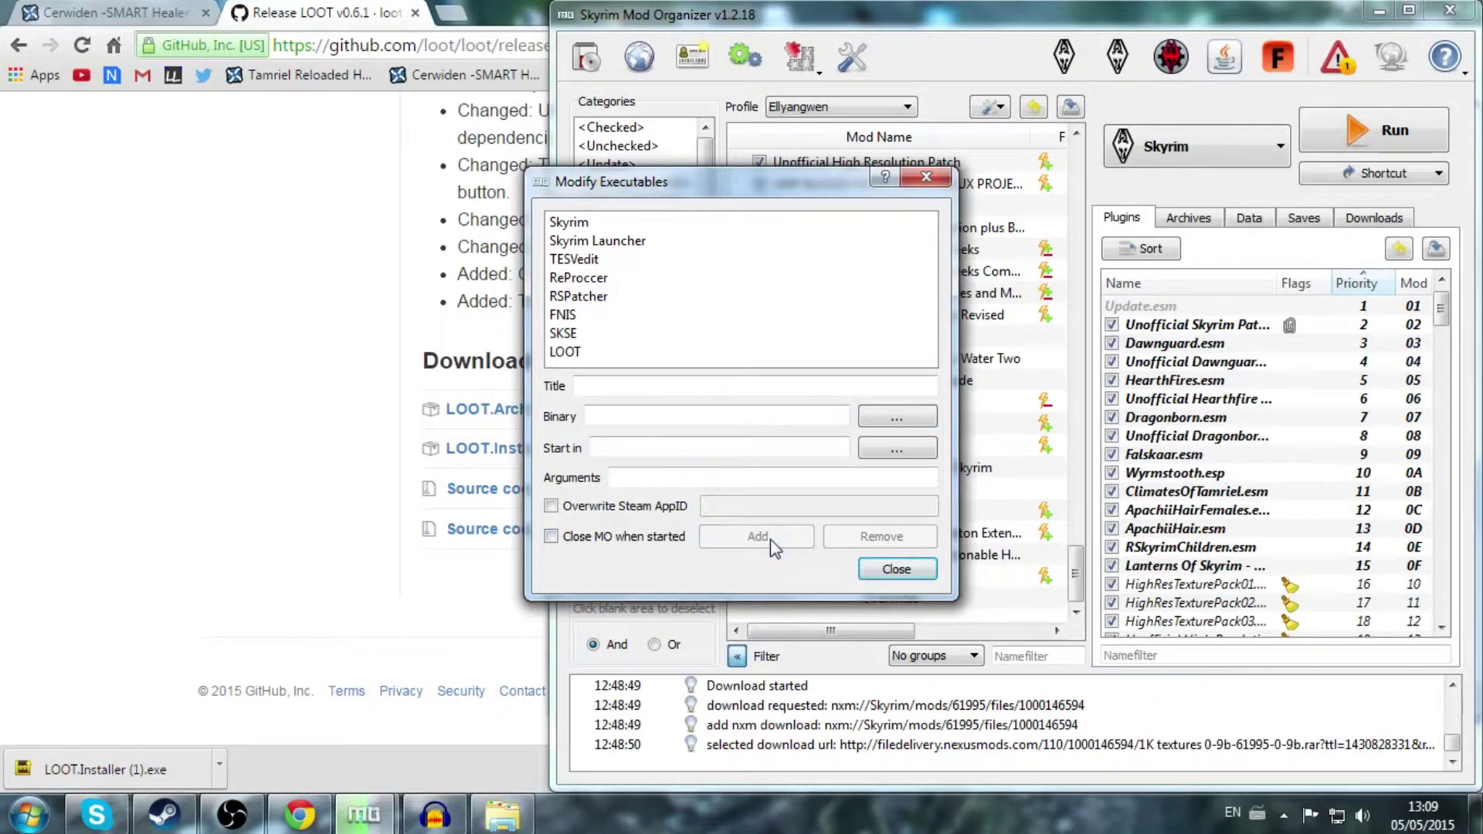
click(900, 570)
click(1207, 156)
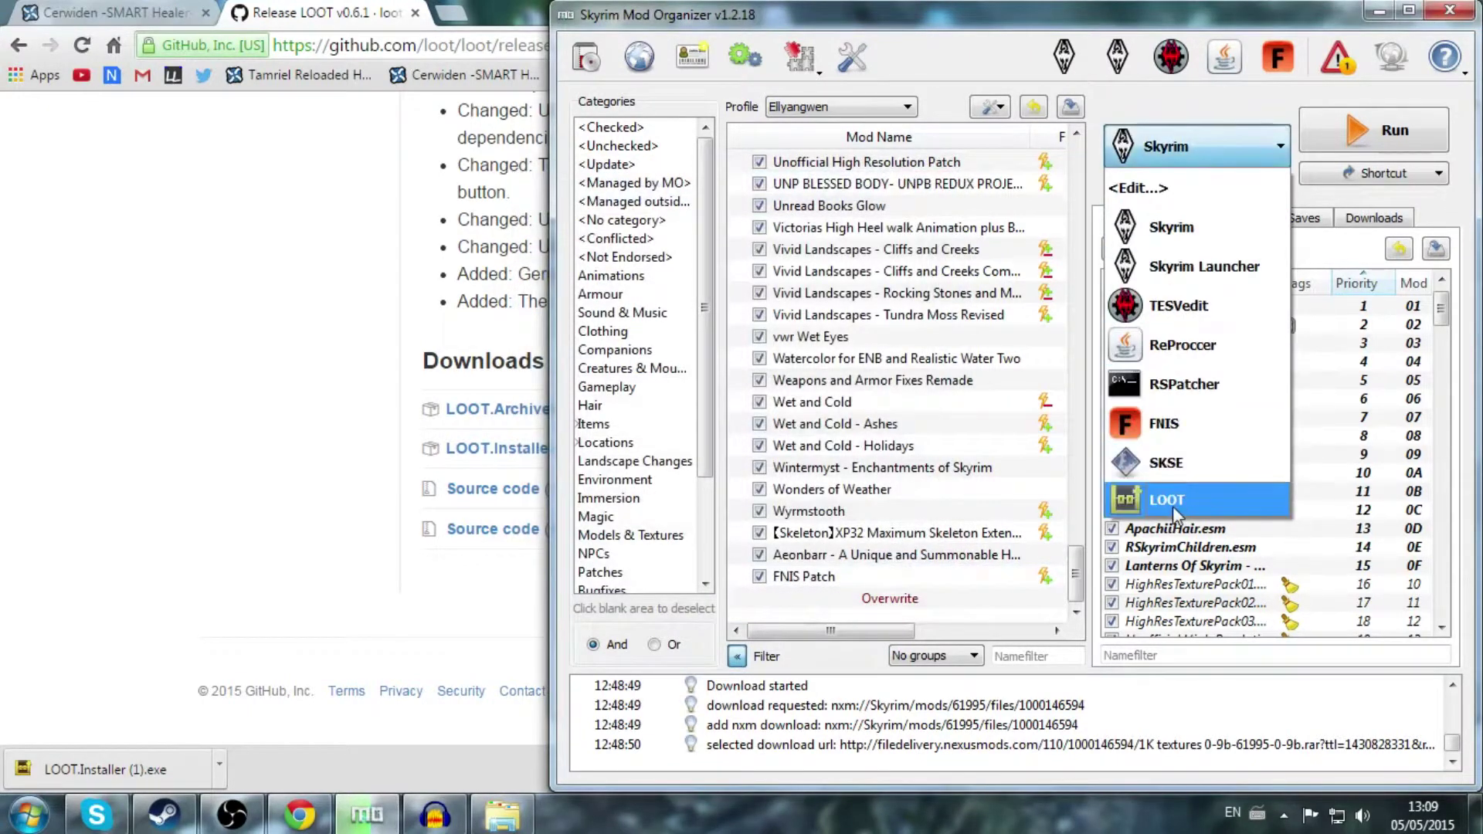
click(1172, 506)
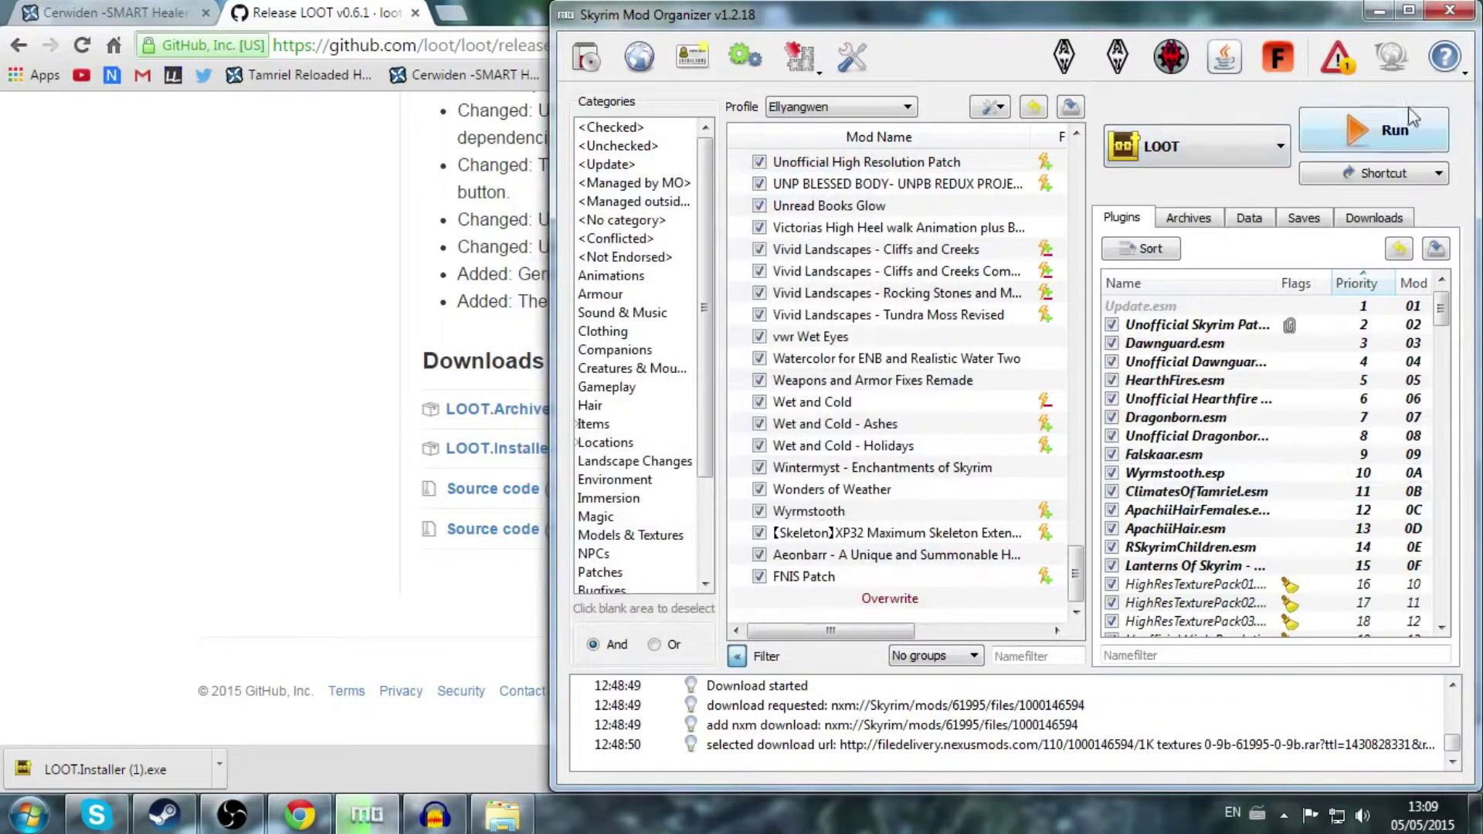
click(1403, 176)
click(1359, 195)
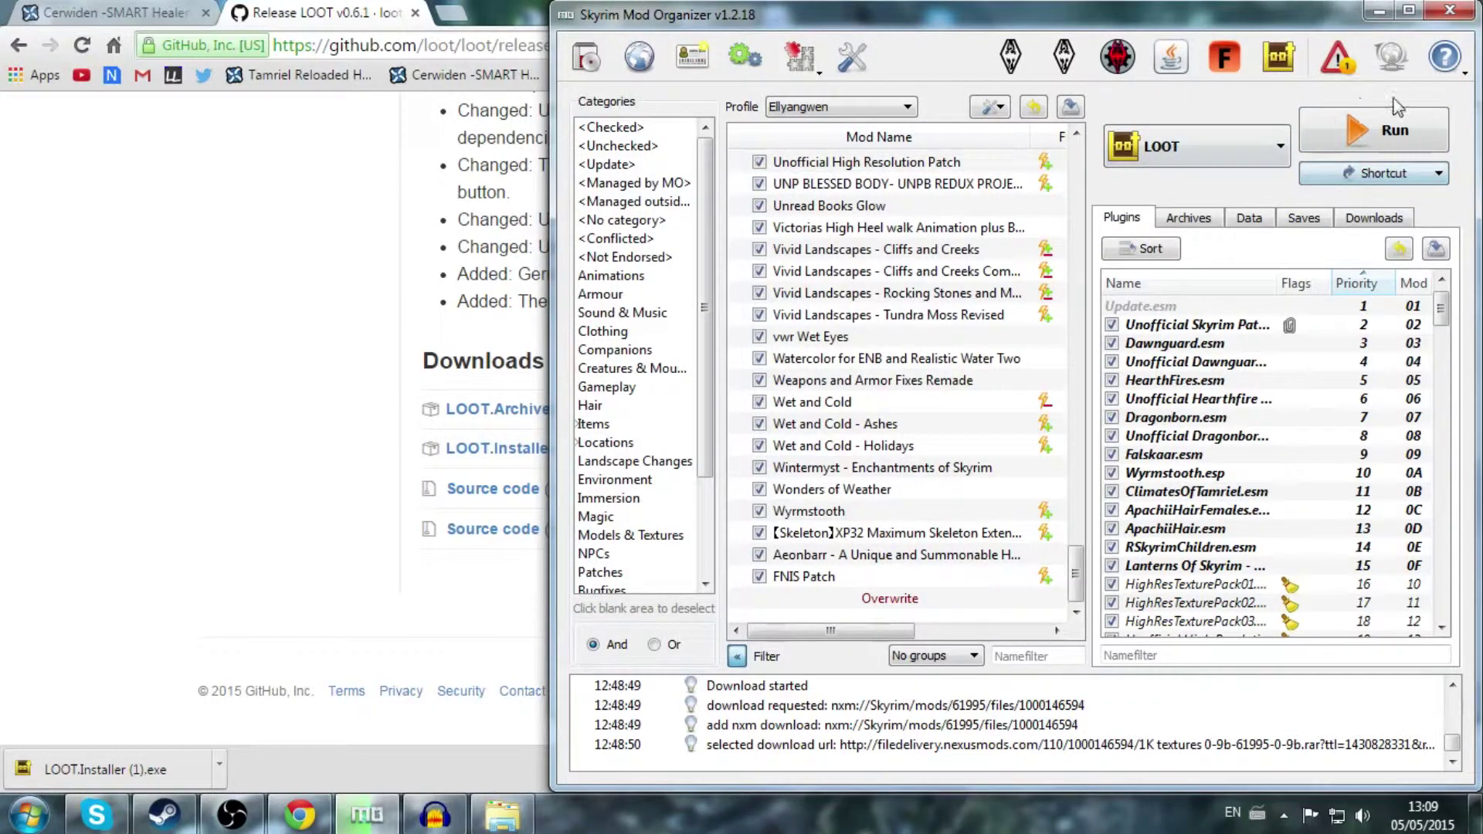
Launch LOOT from Mod Organizer and start sorting the plugins, placing the progress window beside the LOOT window.
click(1362, 147)
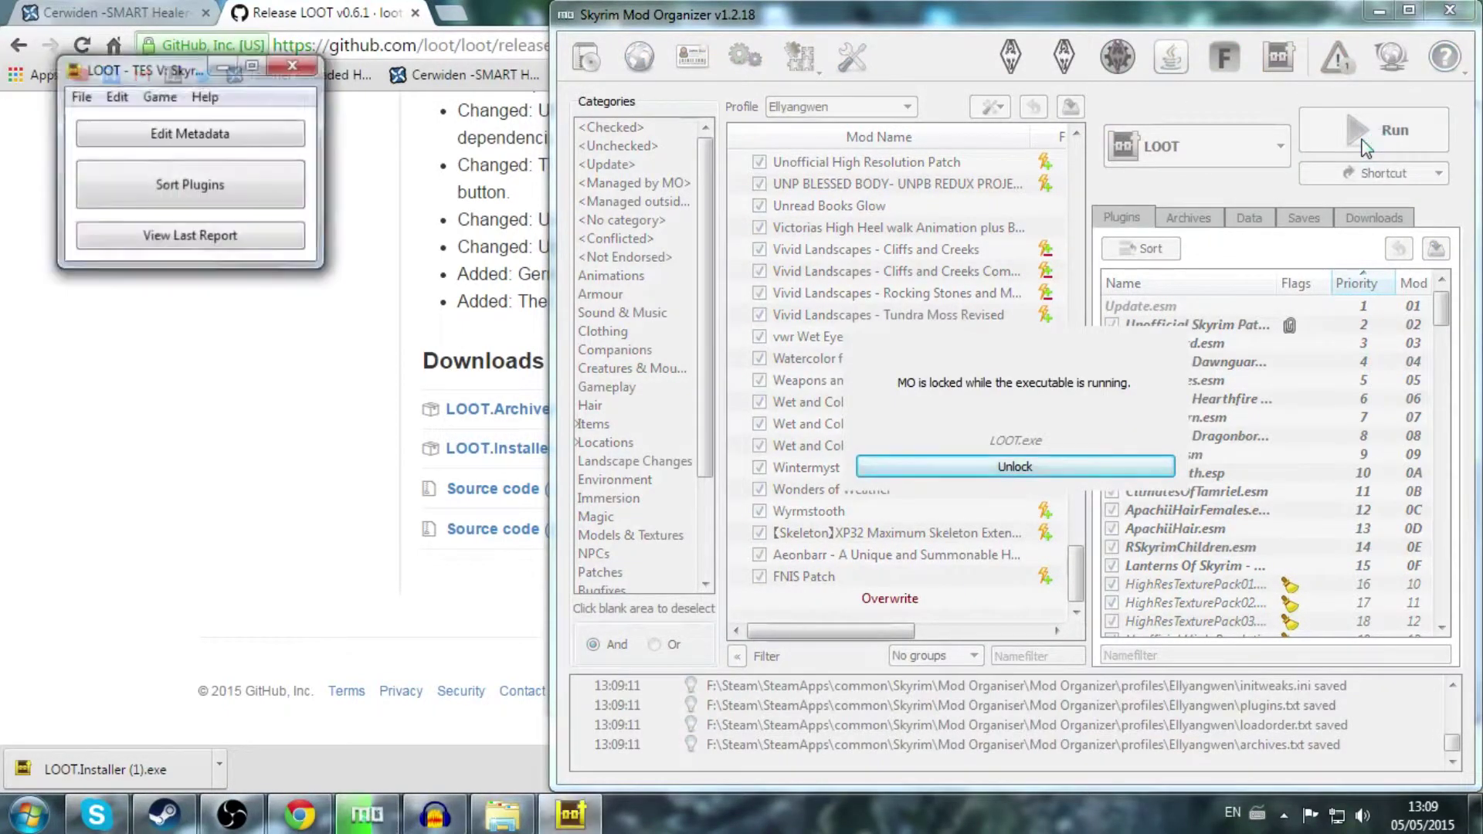
drag(152, 79, 739, 127)
click(712, 221)
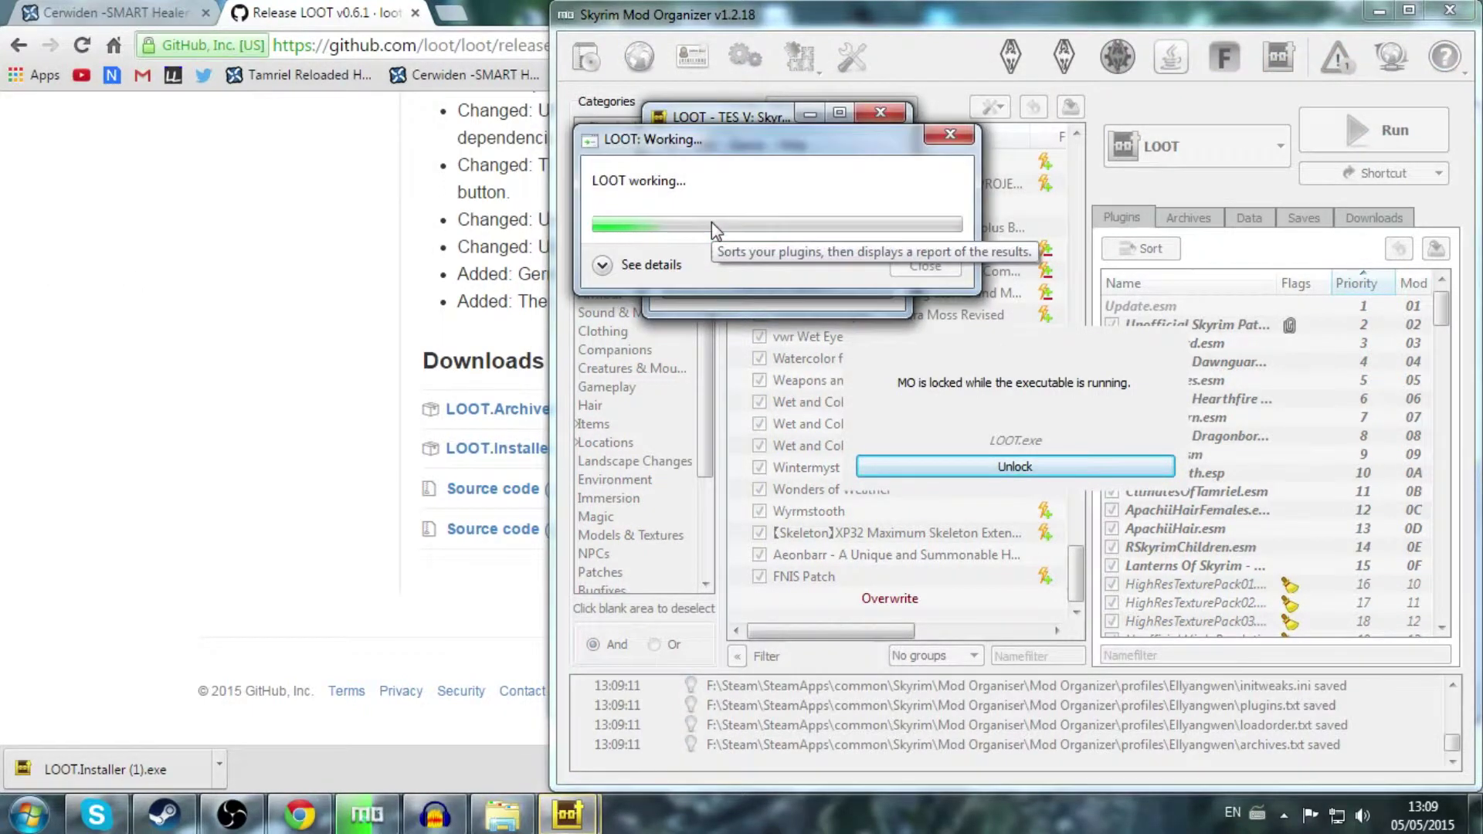
drag(741, 142, 1089, 155)
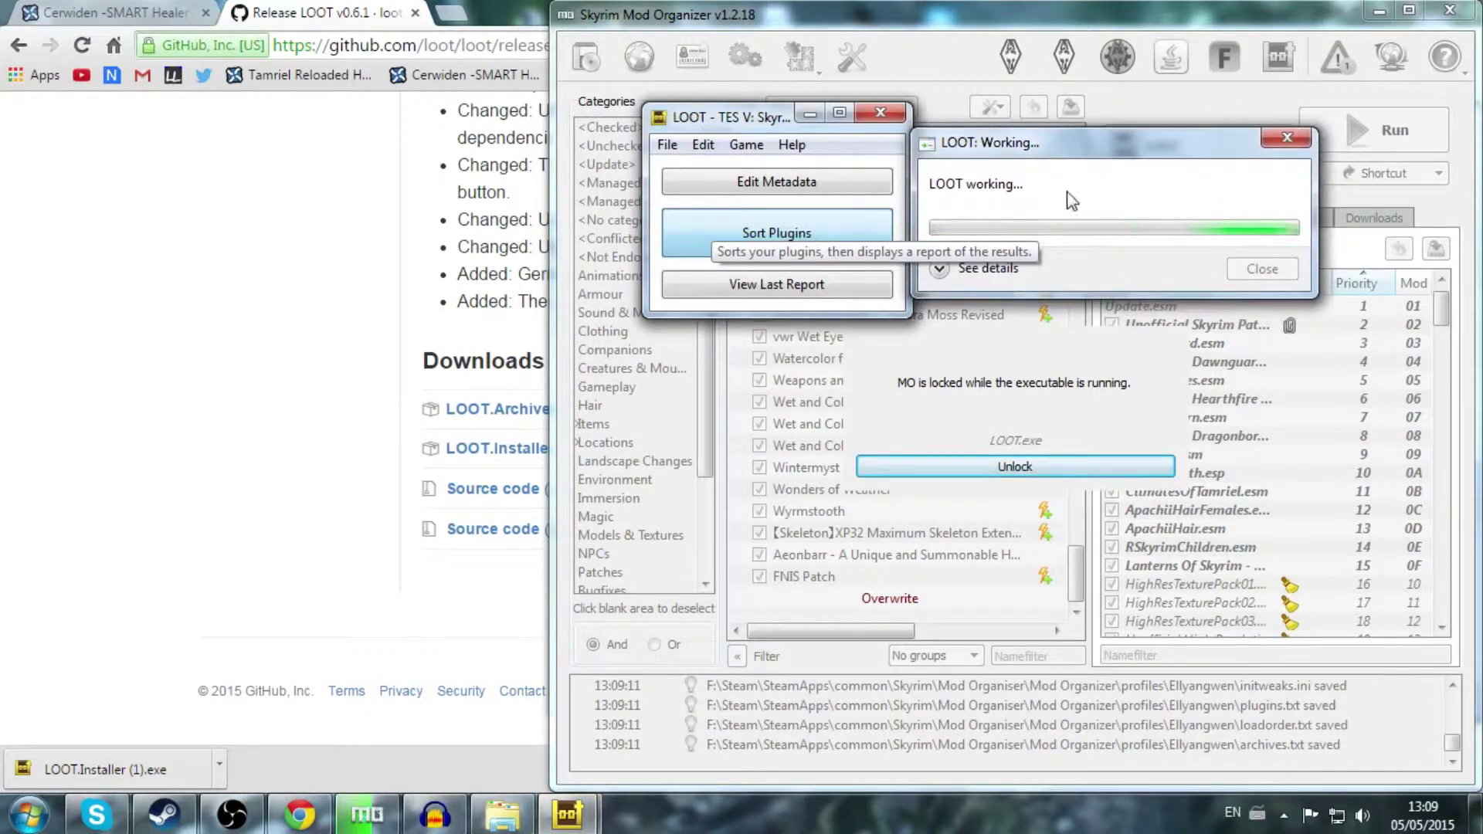